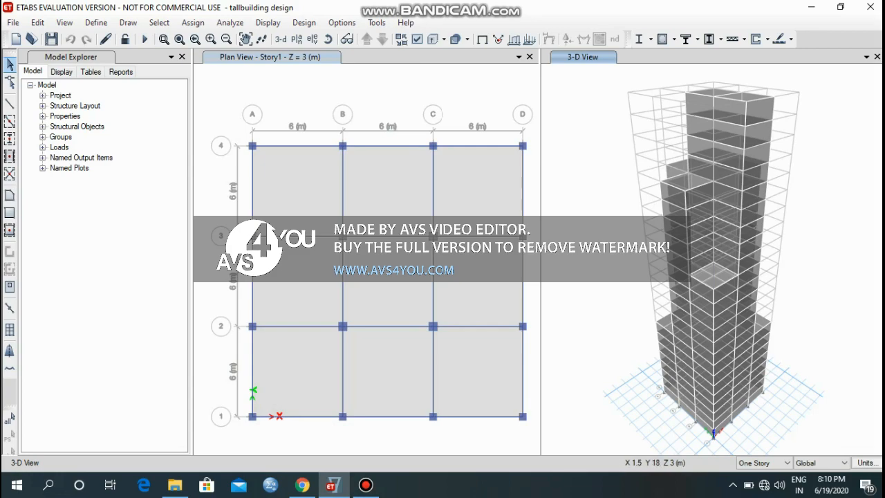
Add a load pattern named seismic with type Seismic, self weight multiplier 0 and auto lateral load IS 1893:2016.
click(96, 22)
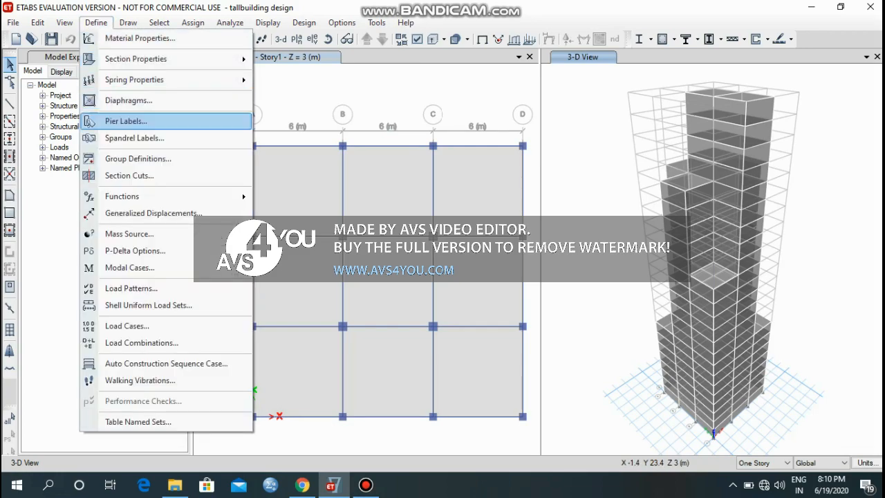
click(131, 288)
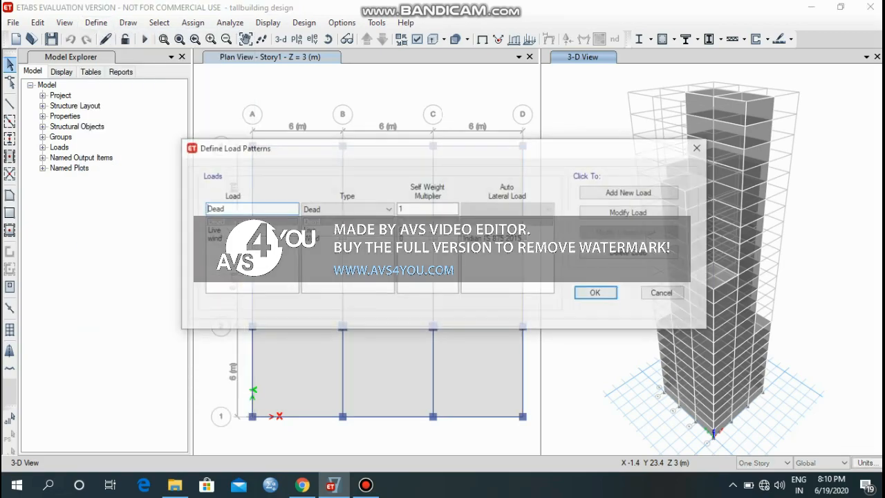
double_click(220, 208)
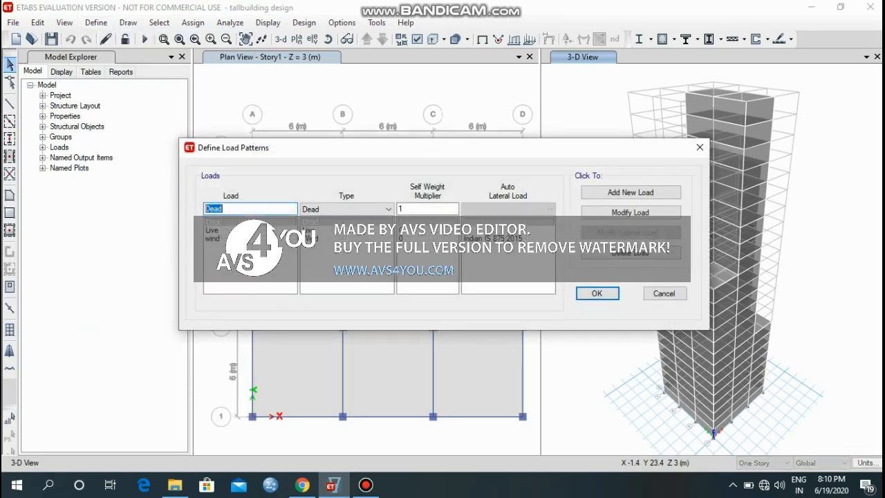
text(seismic)
key(Tab)
click(346, 209)
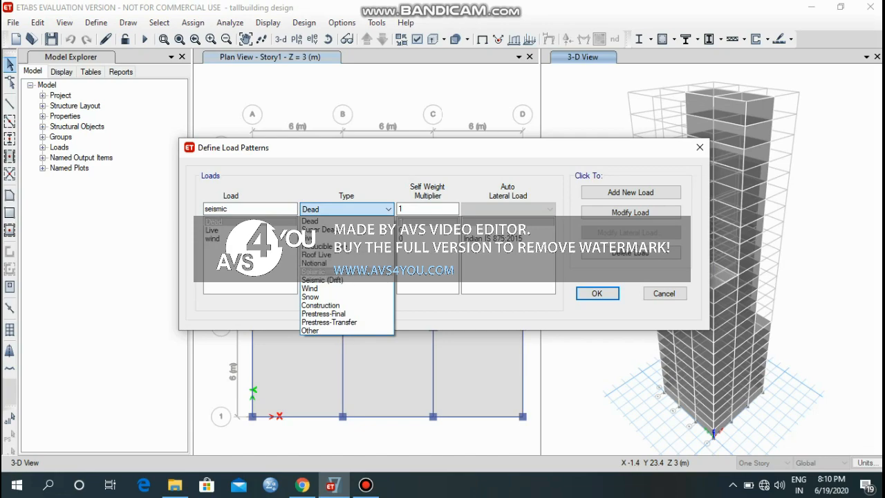
click(313, 271)
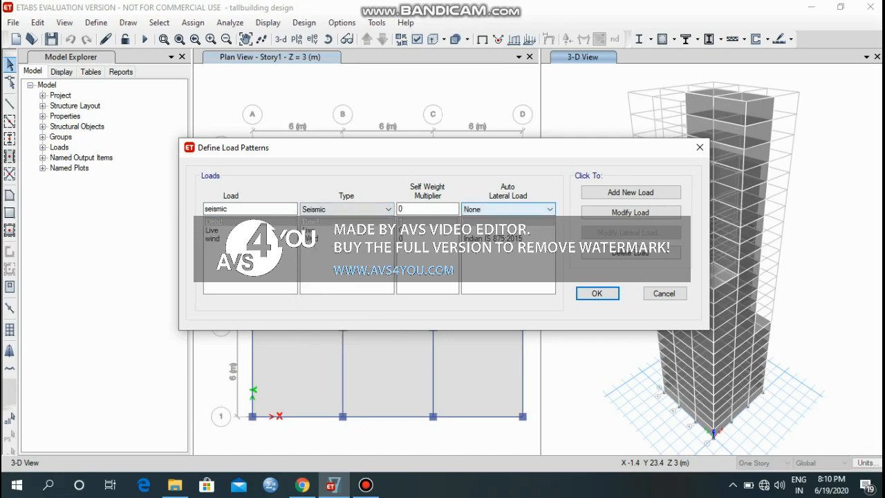
click(508, 209)
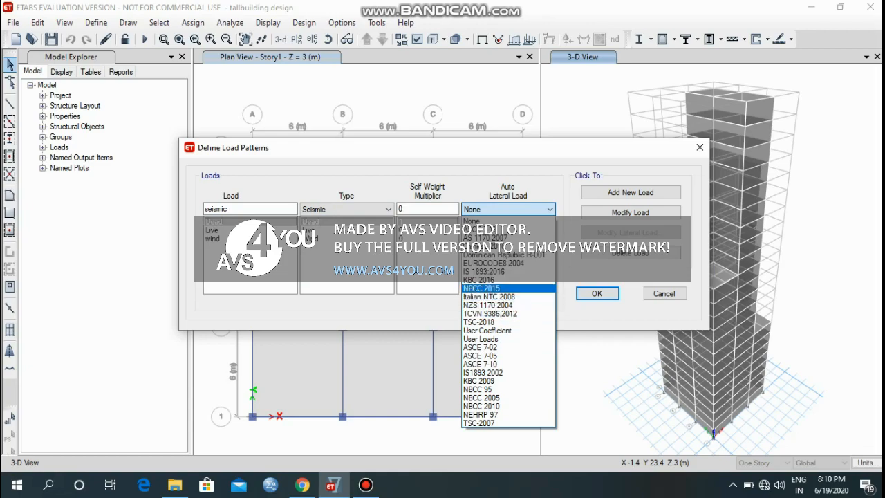
click(484, 271)
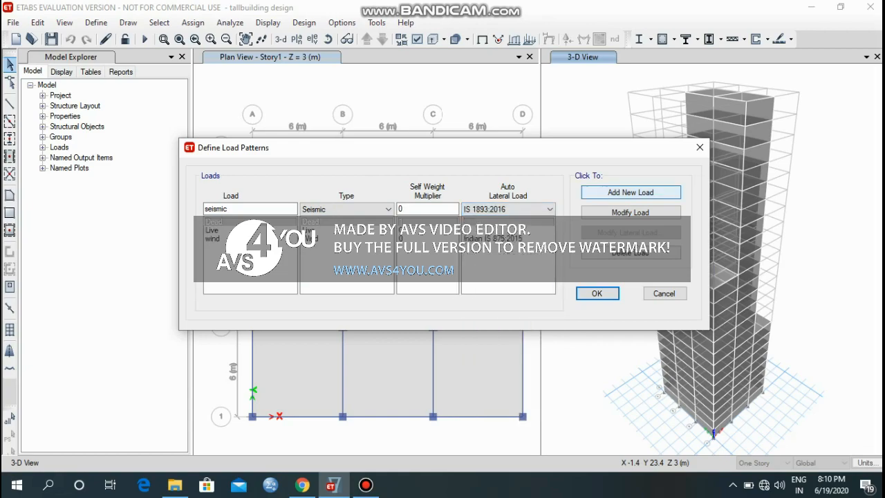
click(631, 192)
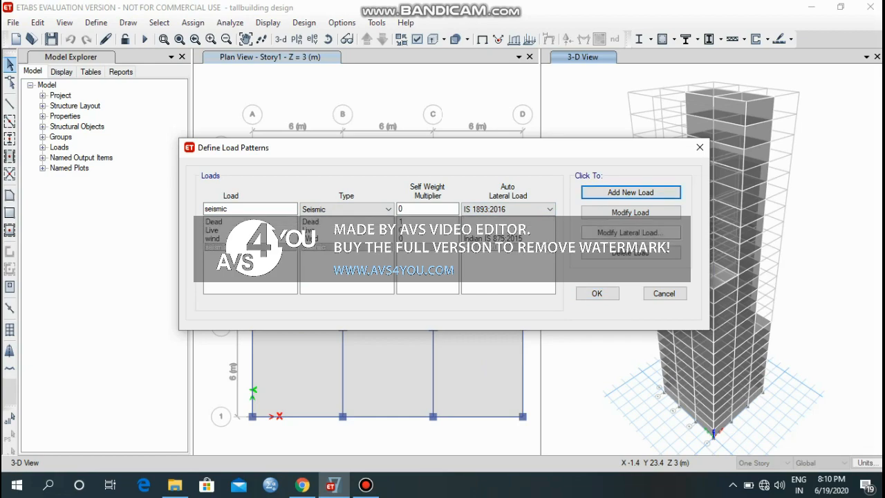
Modify the seismic pattern's lateral load, turning off the positive and negative eccentricity options for both X and Y directions.
click(630, 232)
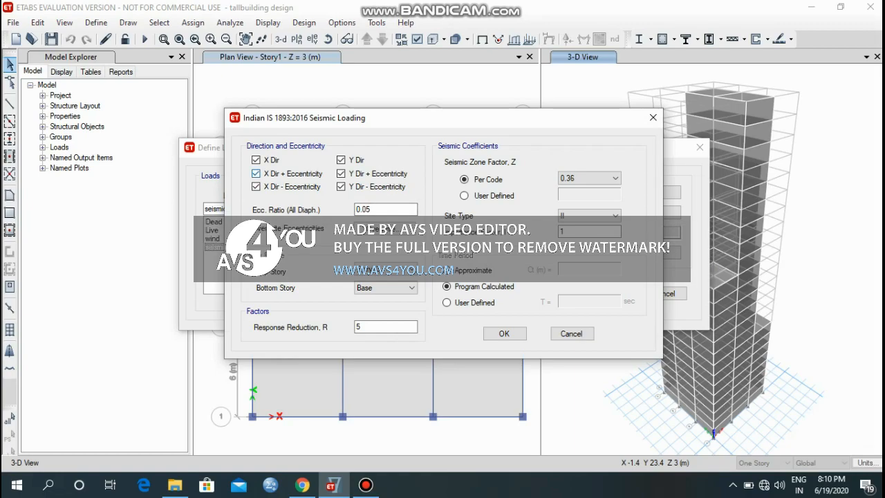
click(256, 173)
click(341, 173)
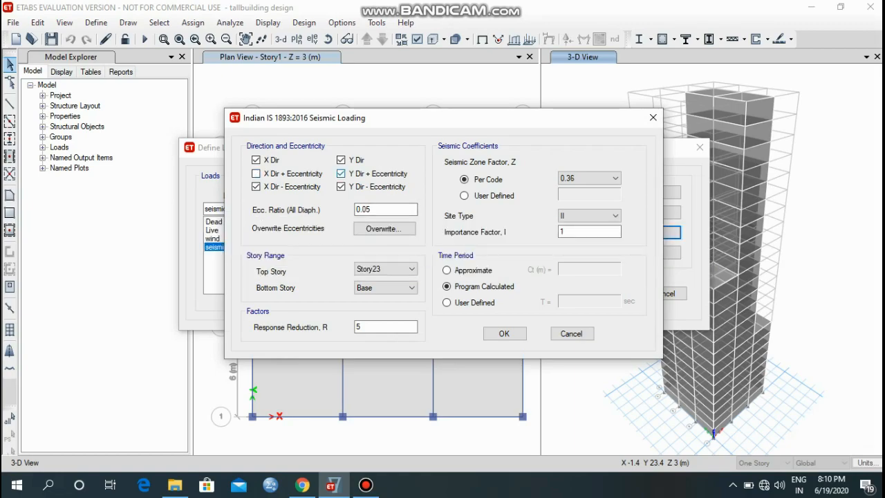
click(256, 187)
click(340, 186)
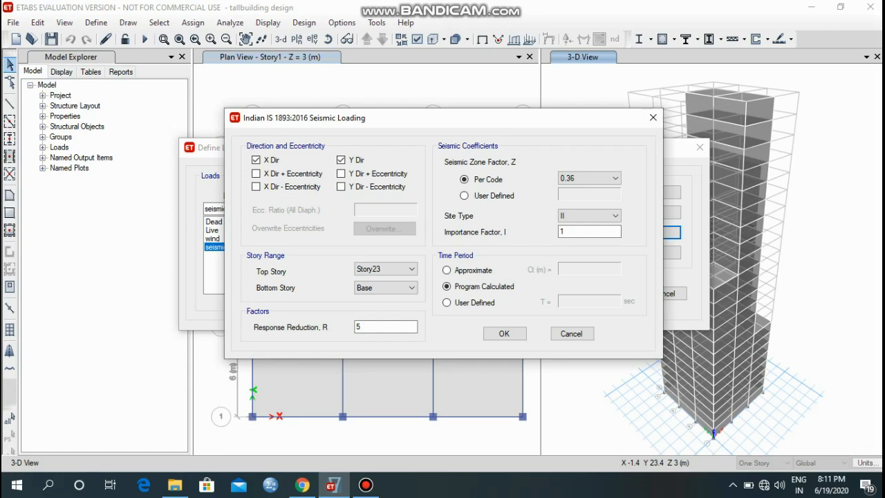
Set the per-code seismic zone factor to 0.1 and the site type to II.
click(589, 178)
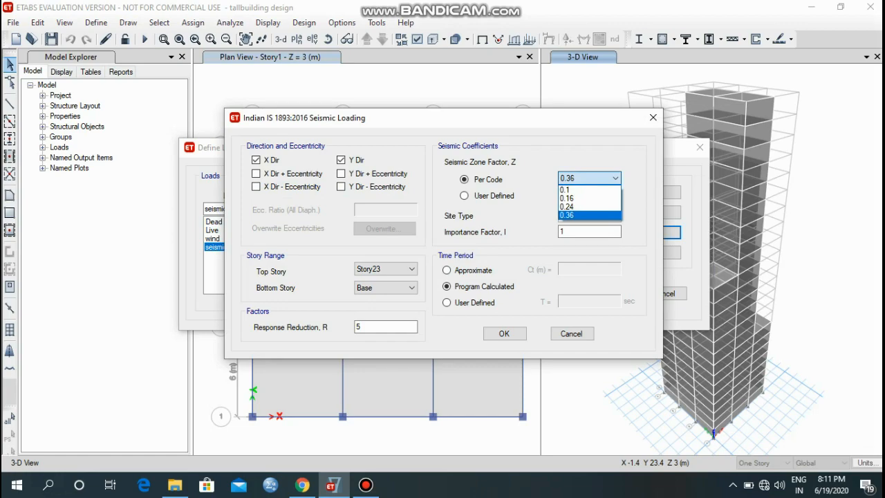
click(589, 189)
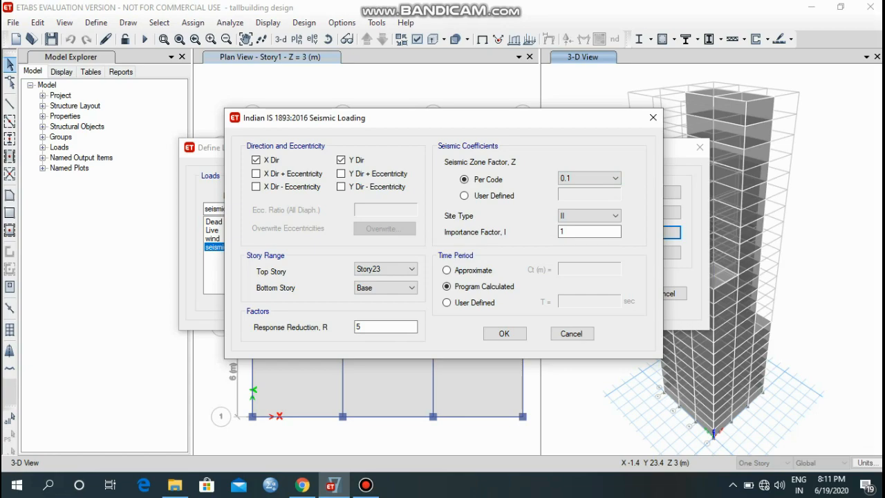
click(589, 215)
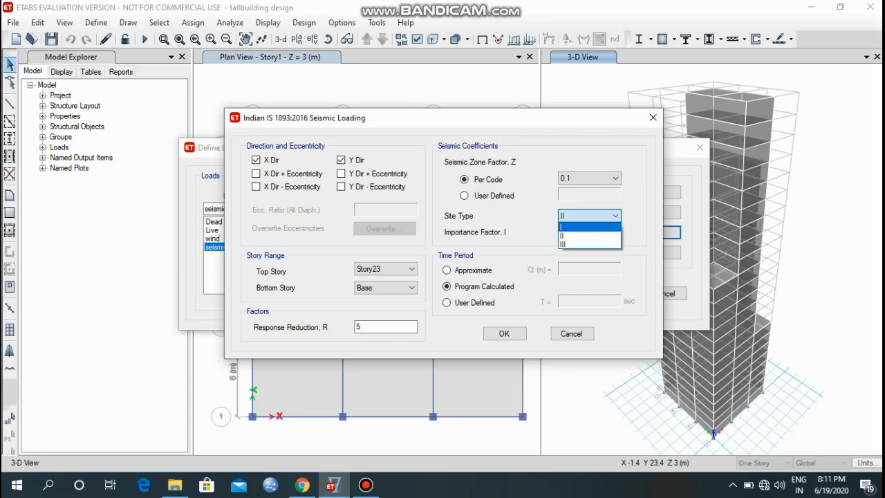
click(589, 235)
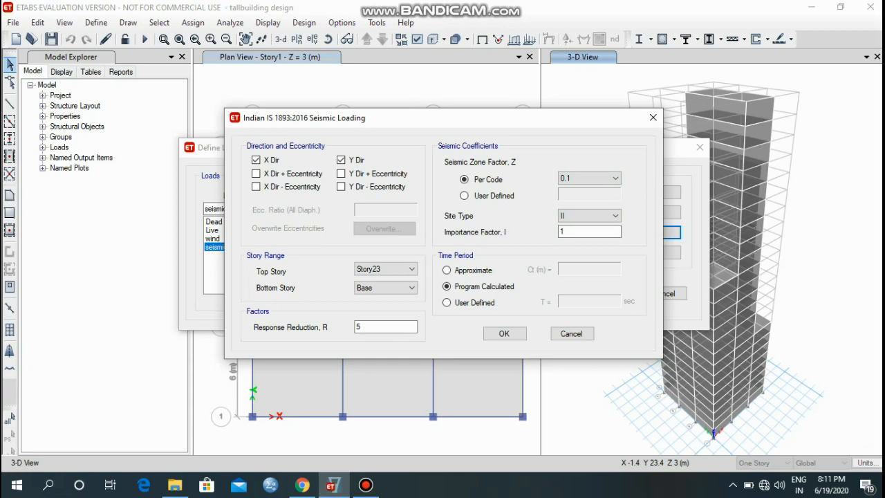
Set the response reduction factor R to 3 and accept the seismic loading and load pattern definitions.
click(589, 232)
key(BackSpace)
text(3)
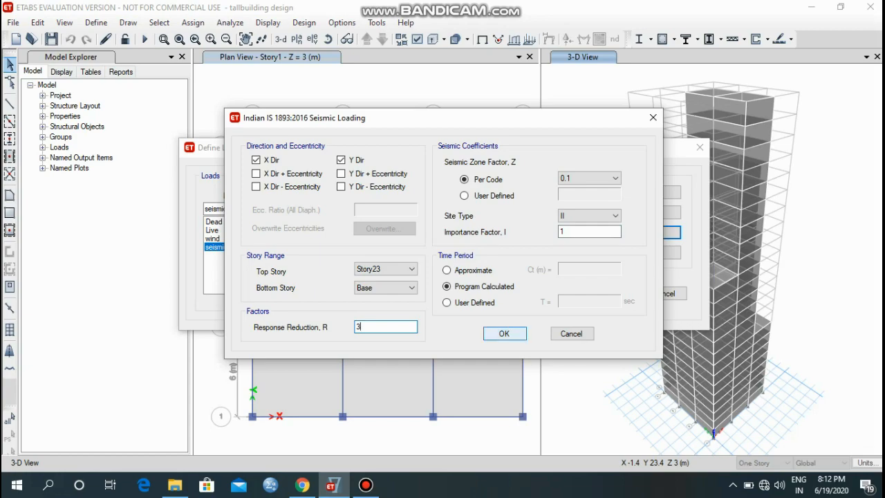
key(Return)
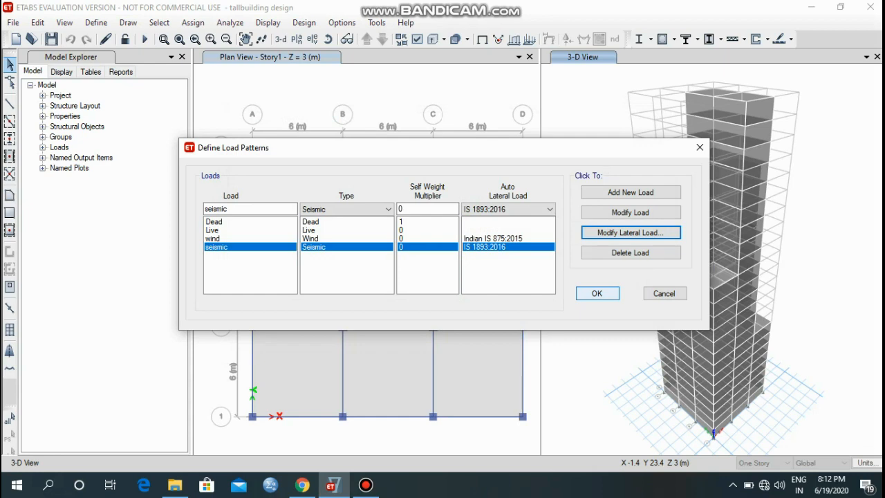
click(597, 293)
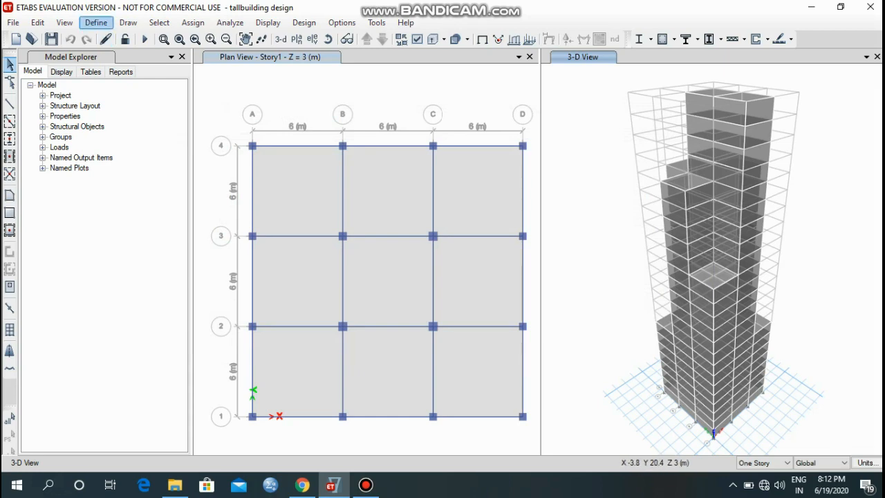
Add the default design load combinations for Concrete Frame Design and look through the list of combinations.
click(96, 23)
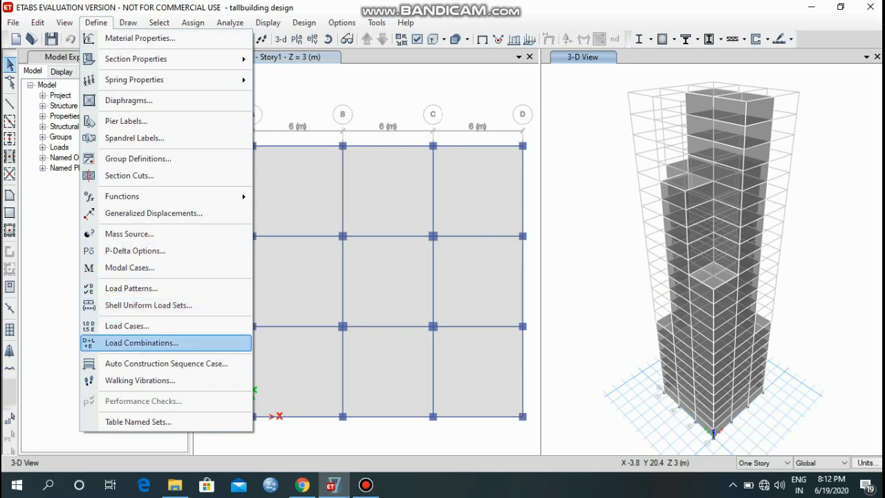
key(Return)
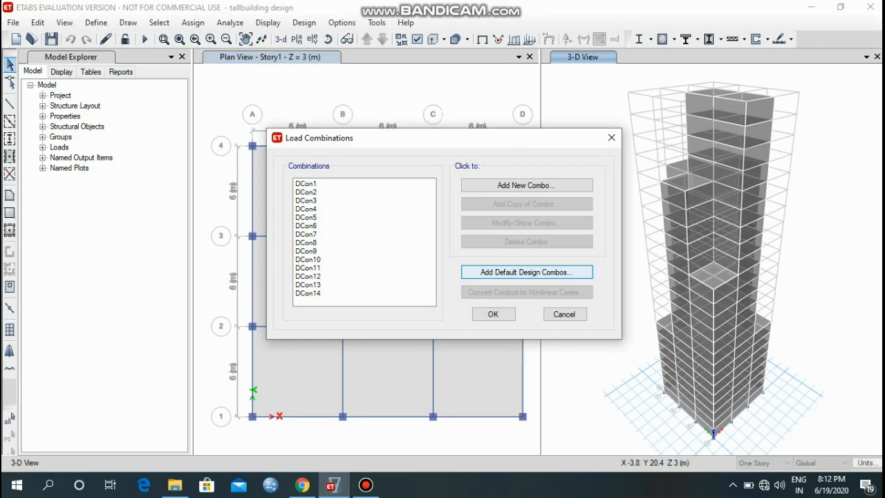
click(526, 271)
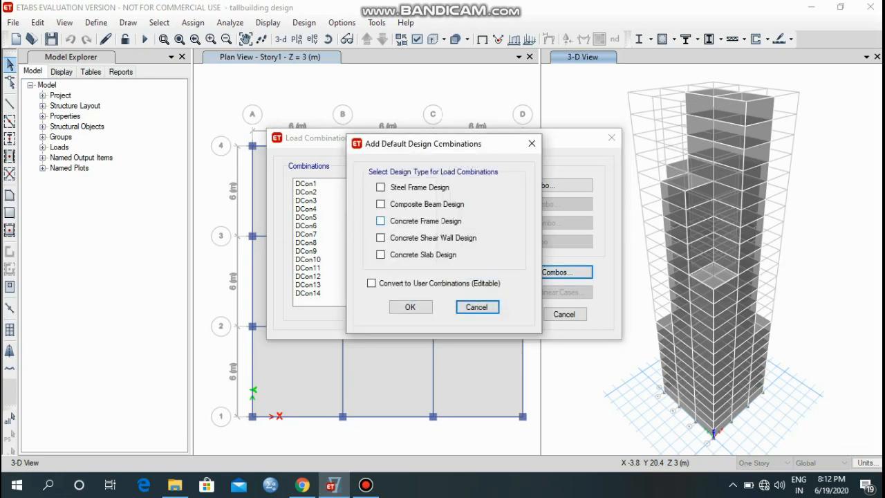
click(380, 221)
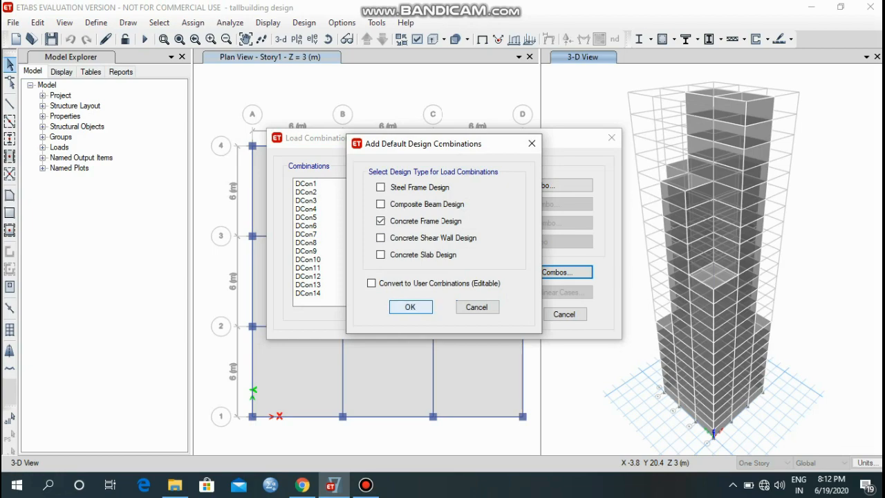
key(Return)
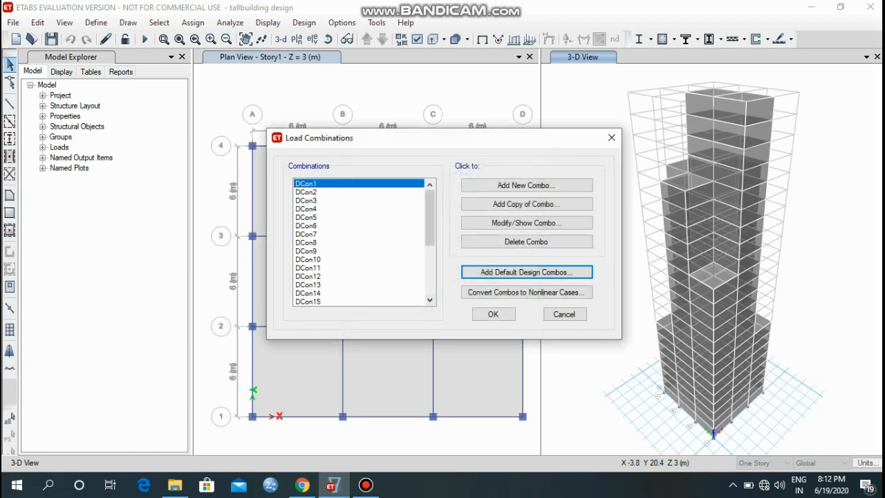
drag(430, 218, 430, 266)
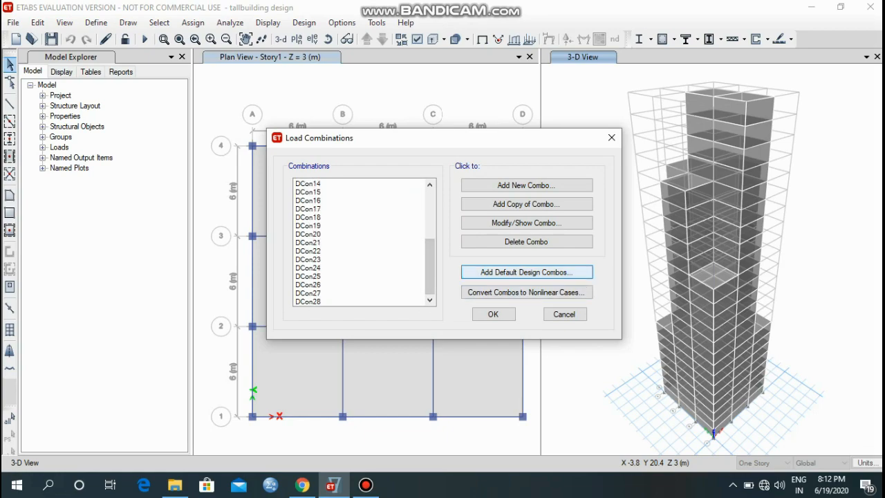
scroll(359, 242, up, 5)
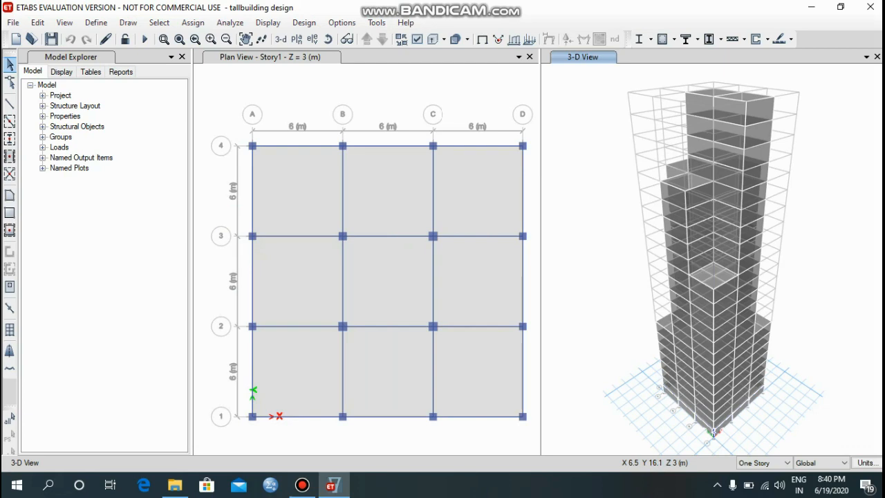
Run the analysis for the Dead, Live, Modal and seismic load cases, leaving the wind case out.
click(230, 22)
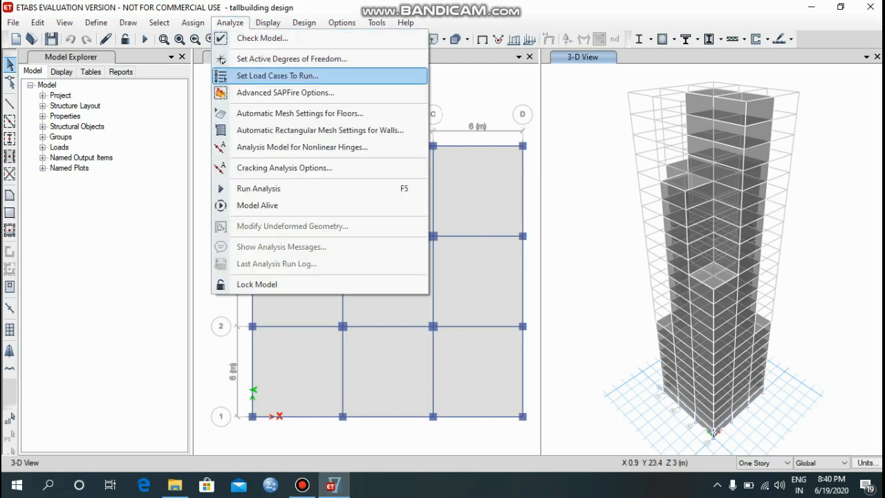
click(277, 75)
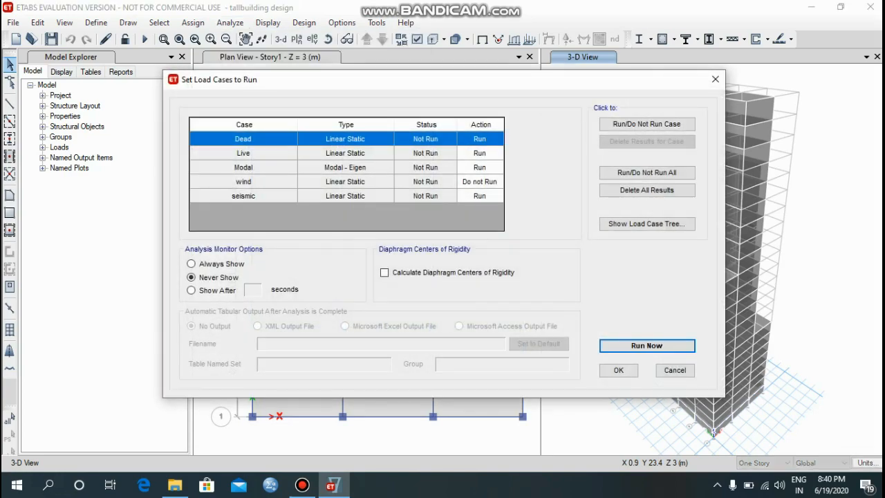
click(244, 182)
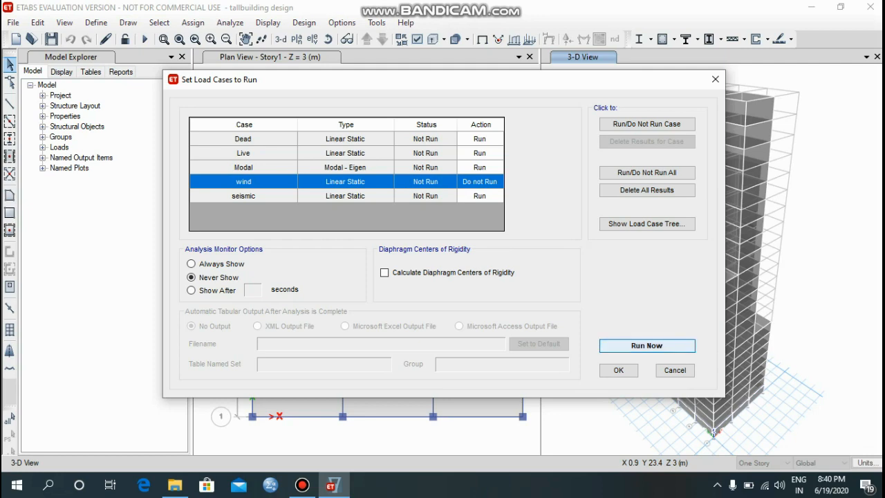
click(646, 345)
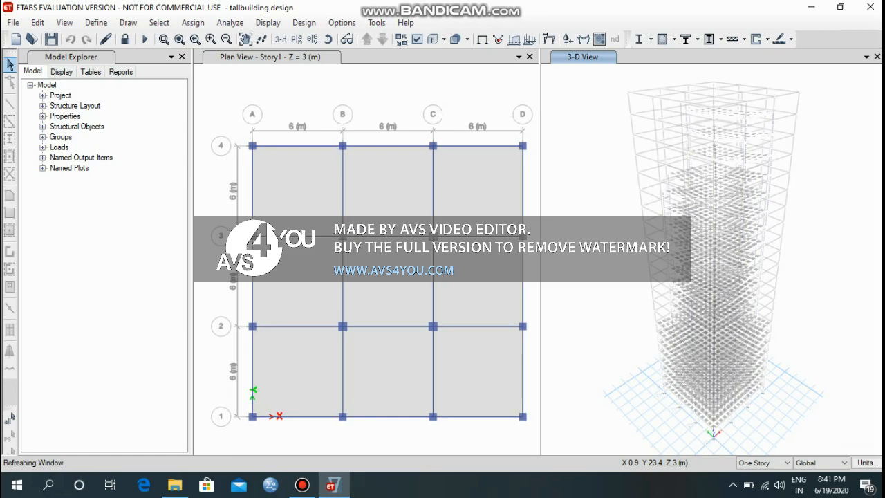
right_click(699, 135)
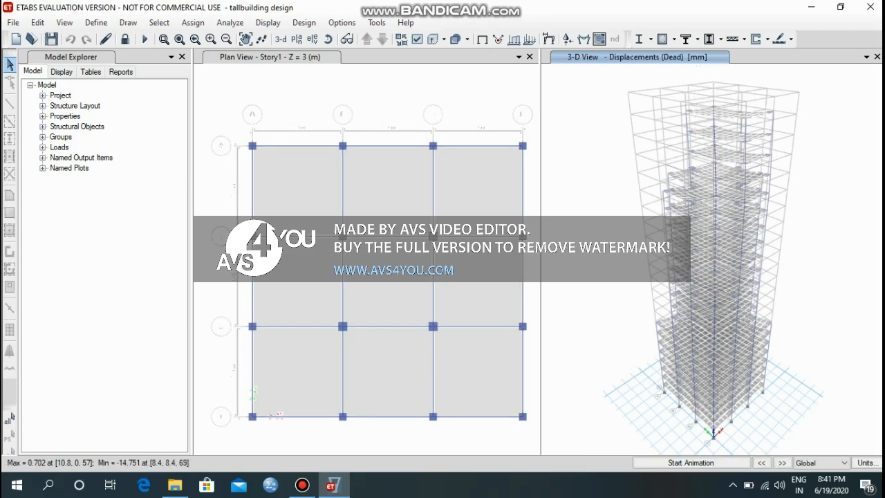
Start the concrete frame design check of the building and dismiss the warning about design load combinations.
click(304, 22)
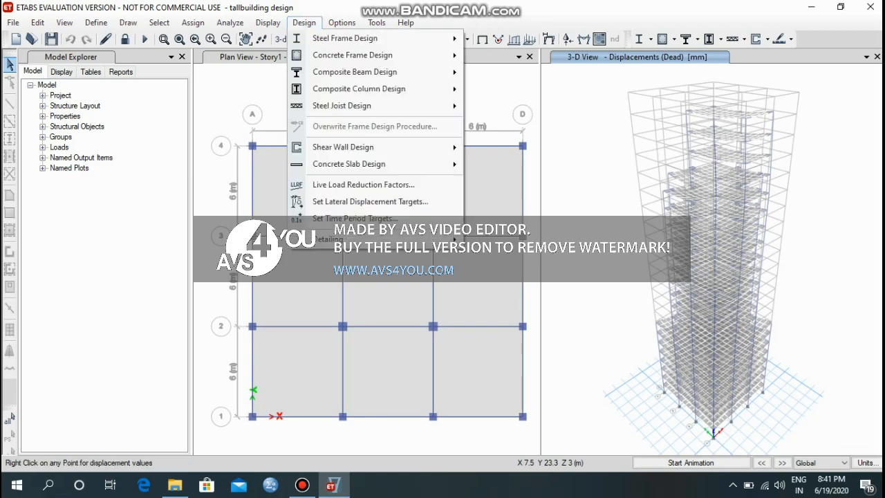
mouse_move(352, 54)
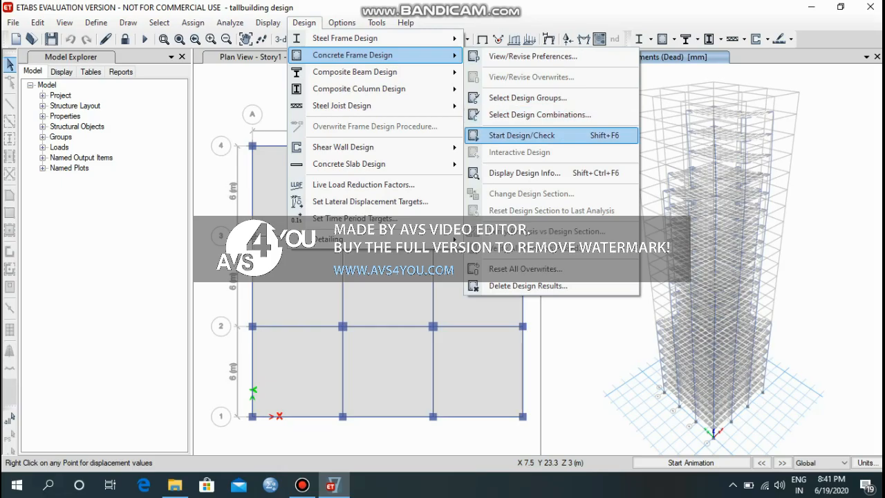
click(521, 135)
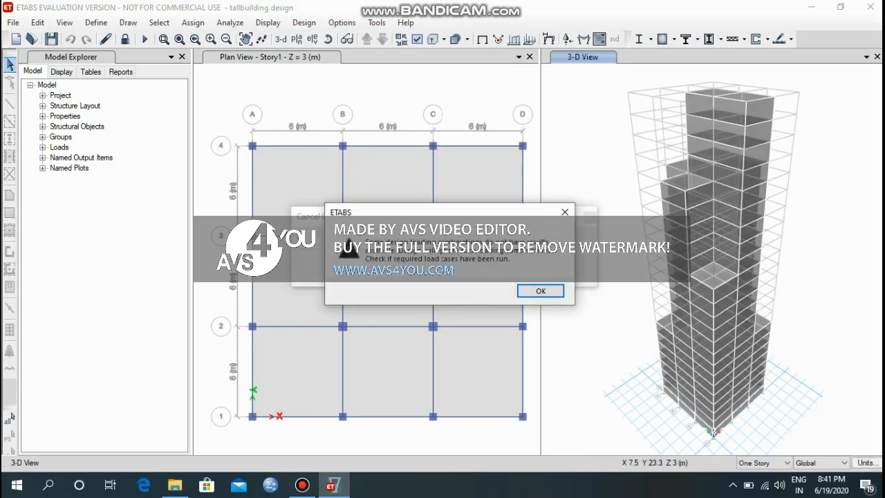
key(Return)
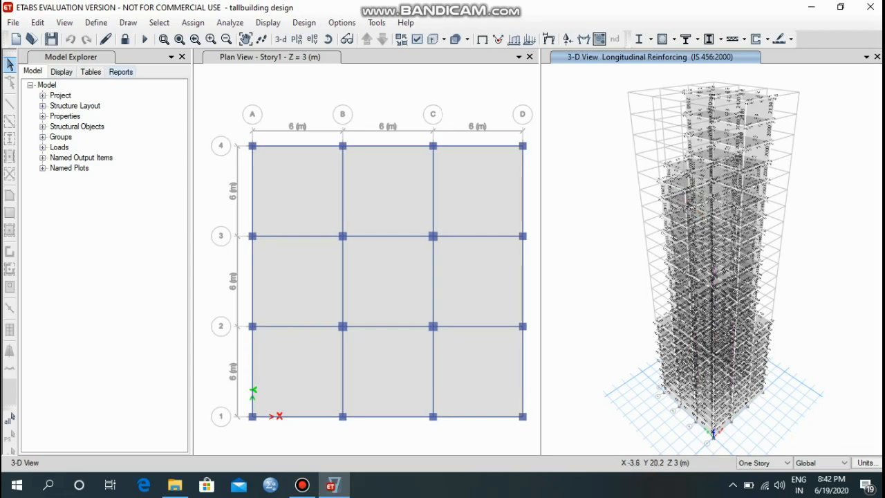
Generate the project report and look through its first pages.
click(120, 71)
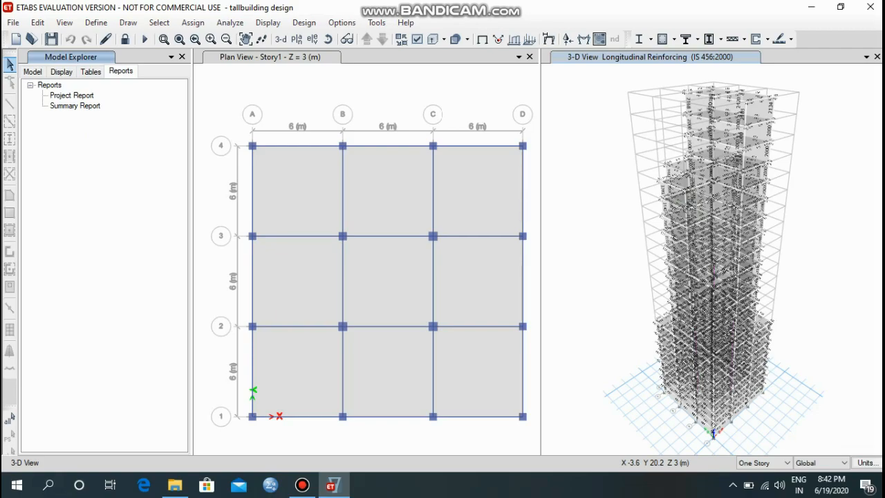
click(72, 95)
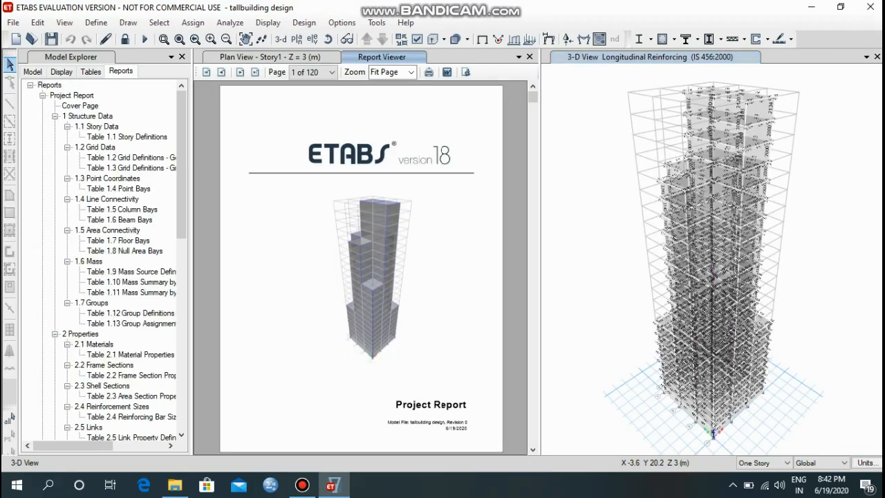
scroll(443, 404, down, 2)
scroll(361, 269, down, 6)
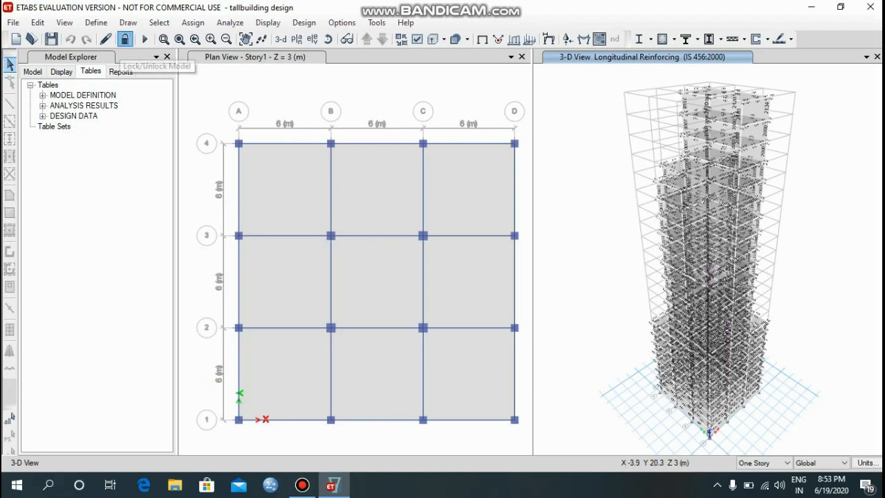
Unlock the model and start a new response spectrum function of type IS1893:2002.
click(124, 38)
click(465, 290)
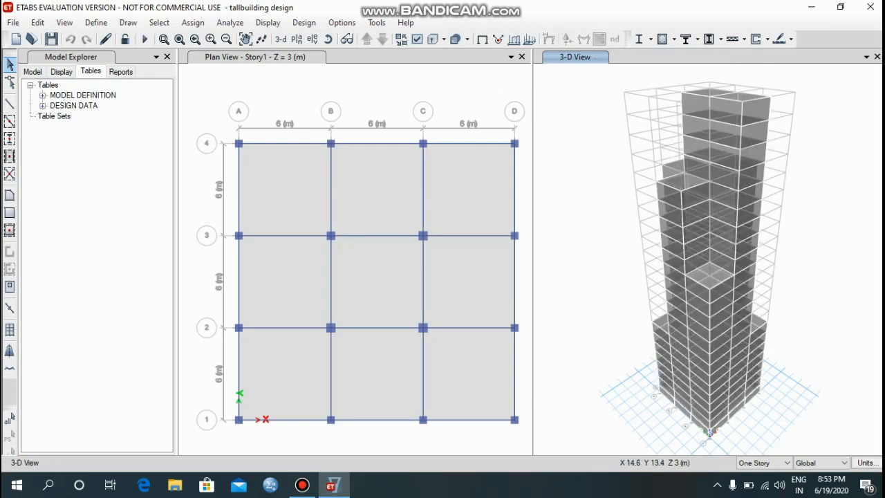
click(97, 22)
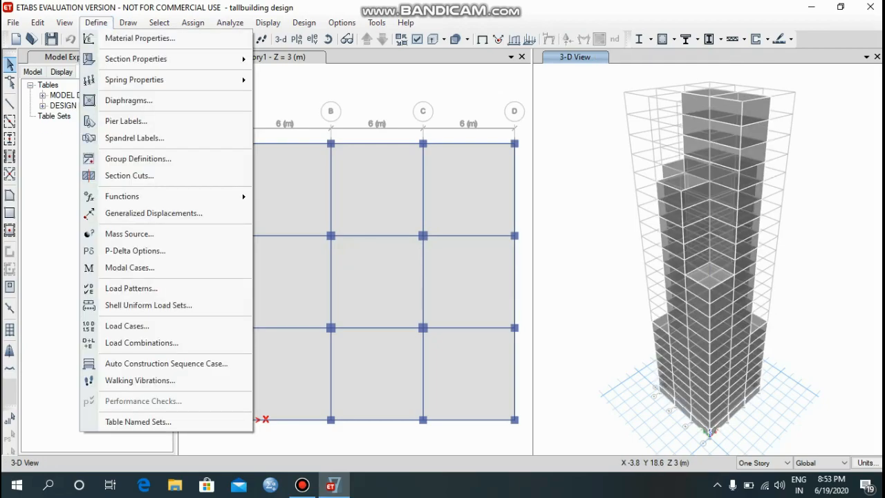
mouse_move(122, 197)
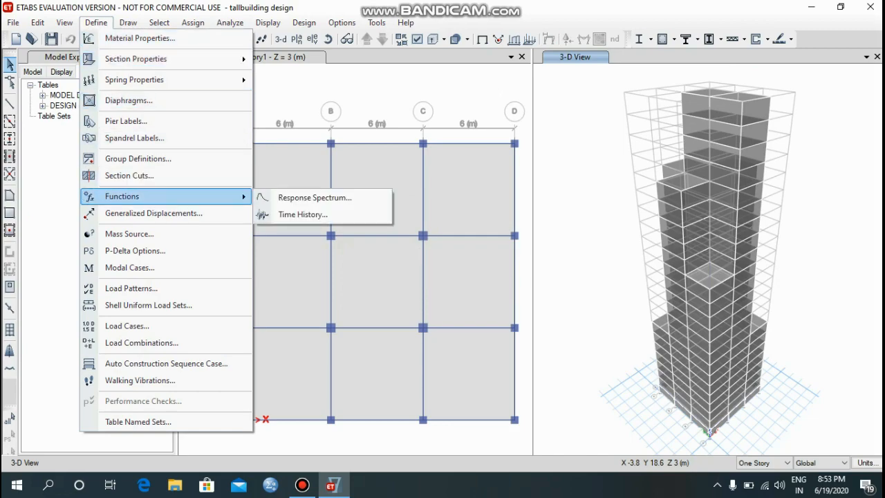
click(315, 198)
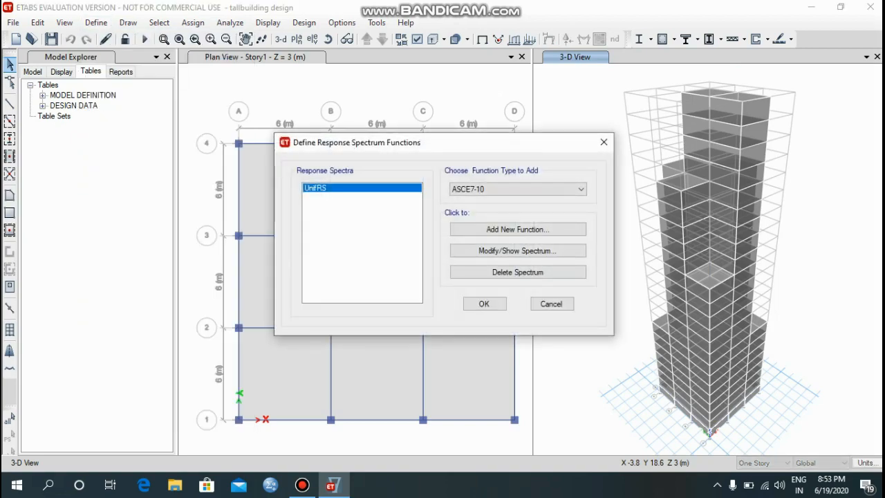
click(517, 188)
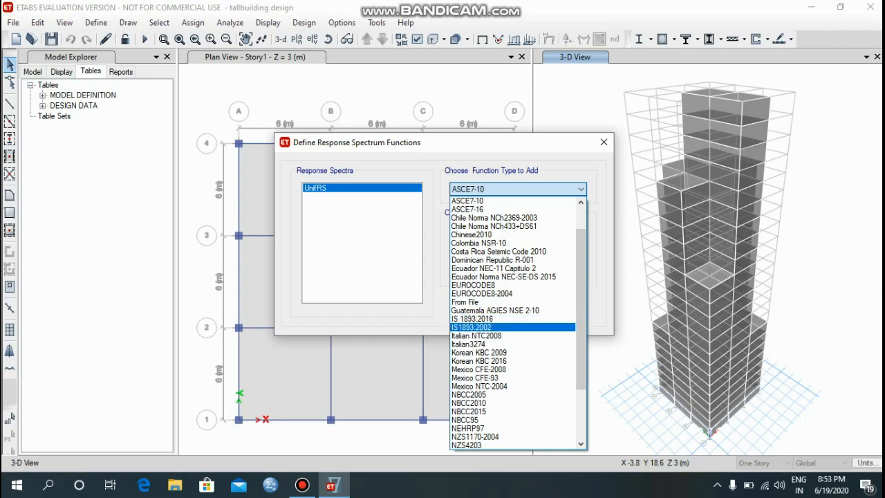
click(513, 327)
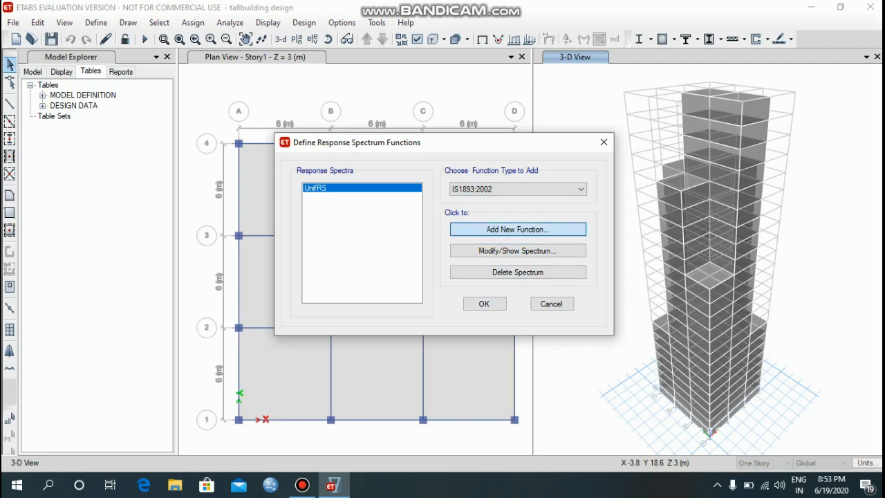
click(518, 229)
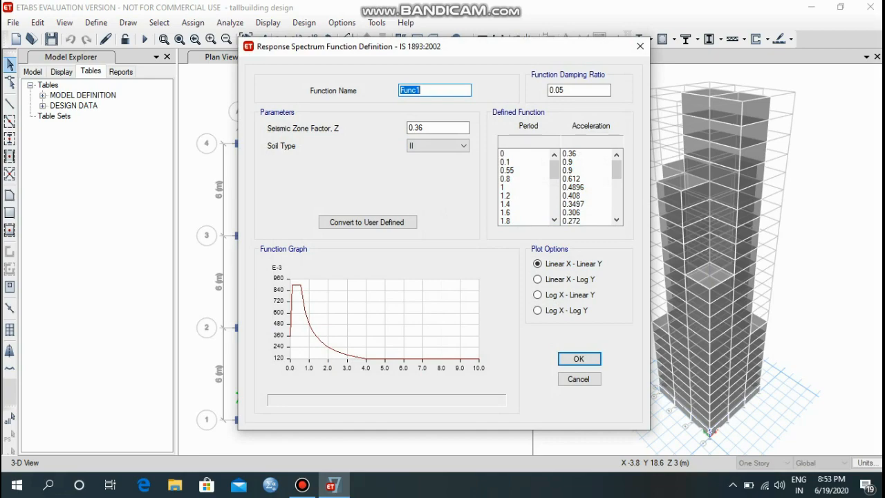
Name the function Response Spectrum, set its seismic zone factor Z to 0.1, and accept the function definitions.
text(Response Spectrum)
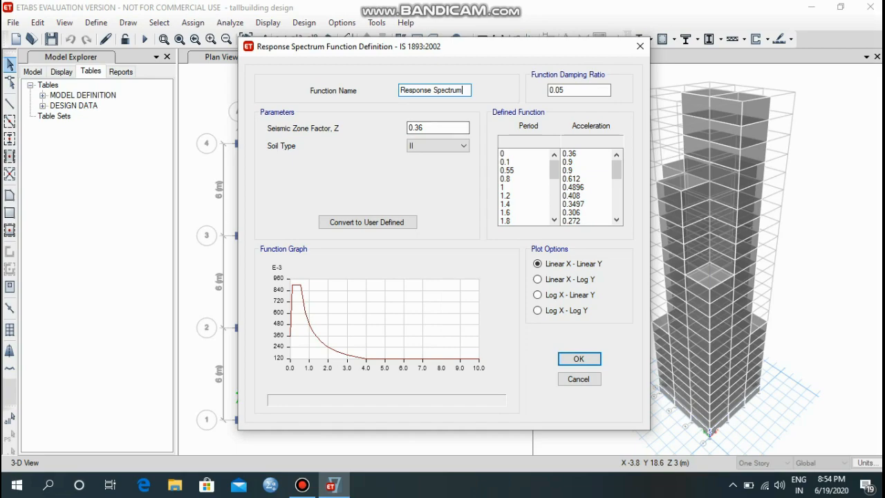
drag(423, 128, 409, 128)
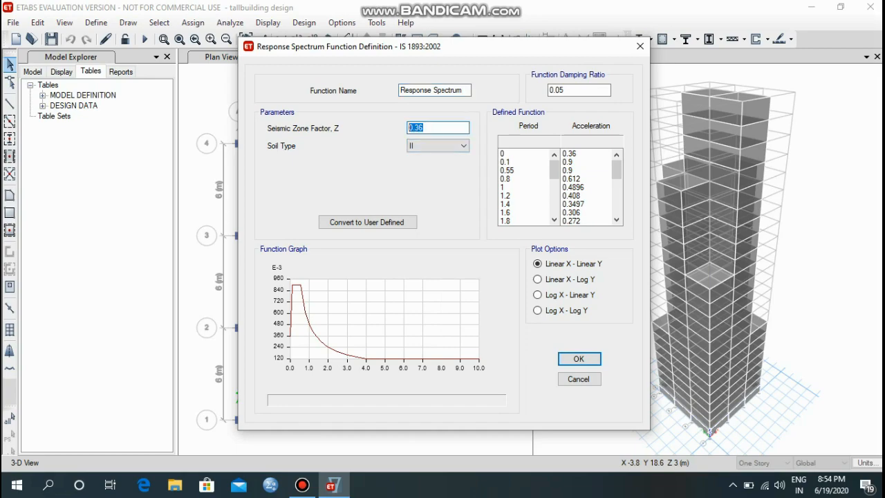
text(0.1)
click(579, 358)
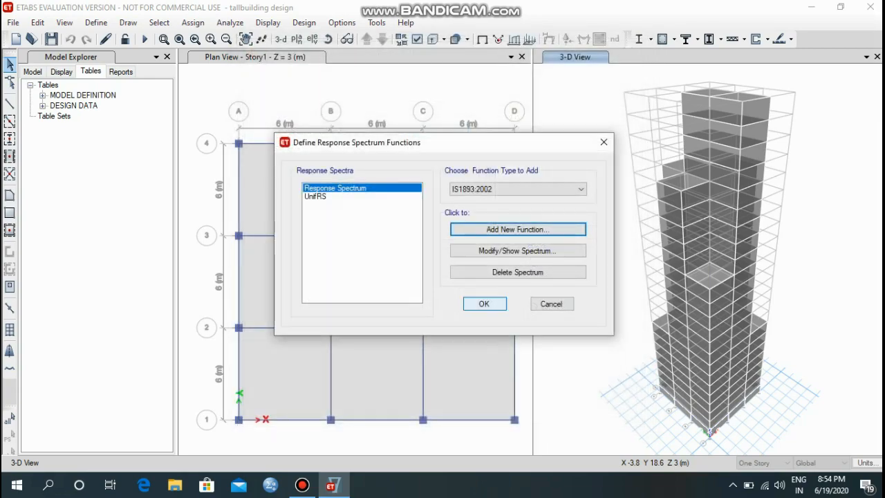
click(484, 304)
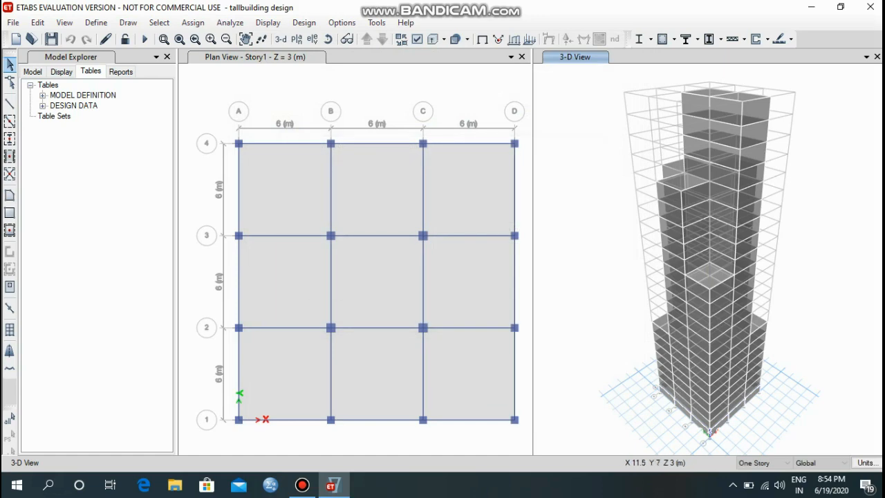
Look through the display units set for dimensions, forces, stresses, mass and modal items, keeping them as they are.
click(342, 22)
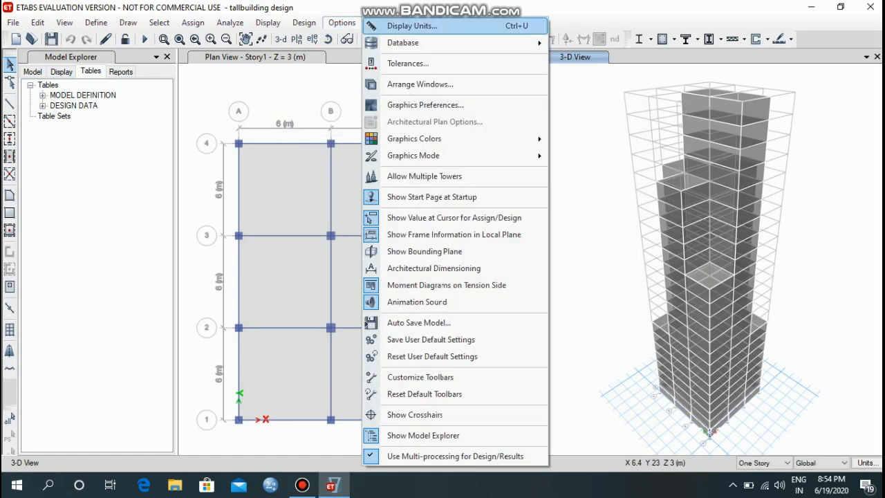
click(412, 25)
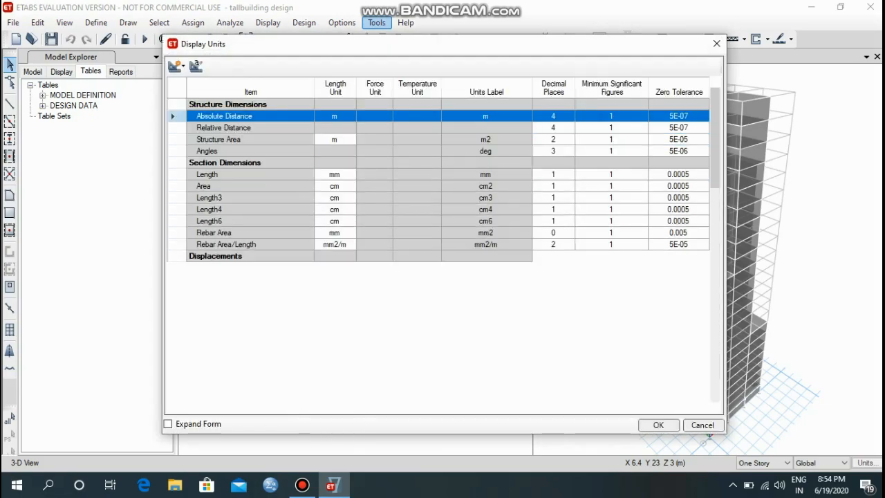
scroll(442, 255, down, 3)
scroll(442, 256, down, 11)
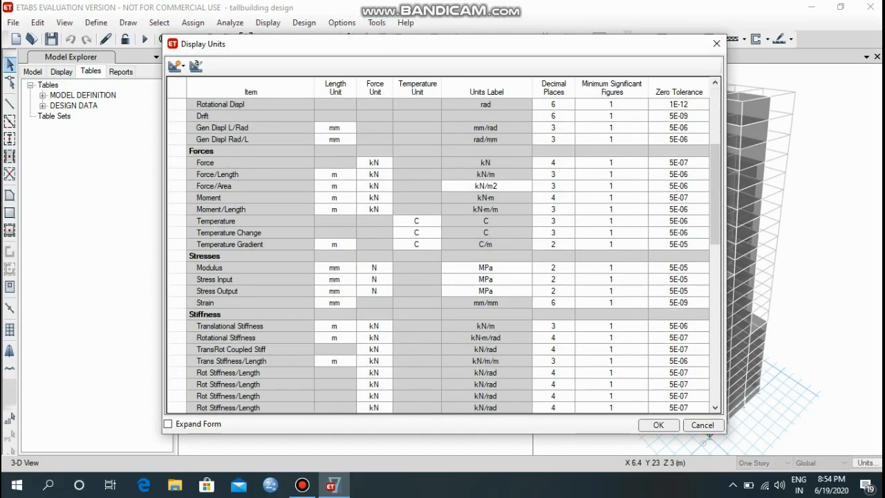
scroll(443, 256, down, 6)
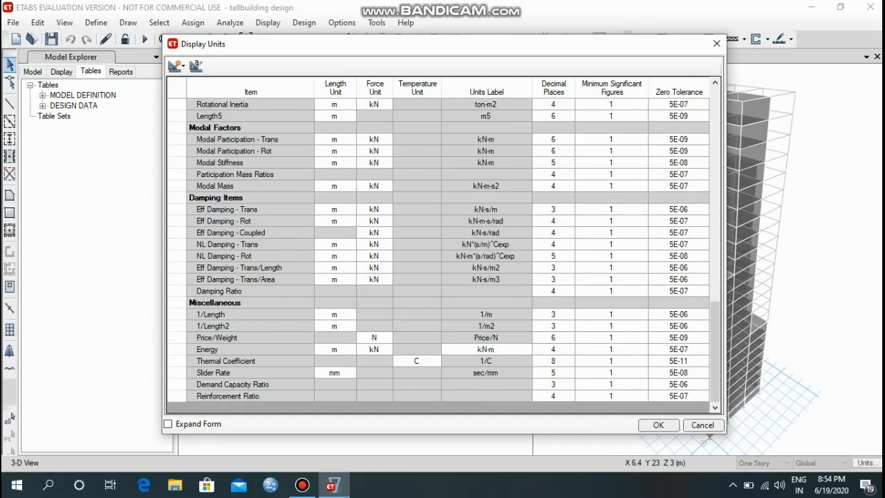
scroll(443, 256, up, 7)
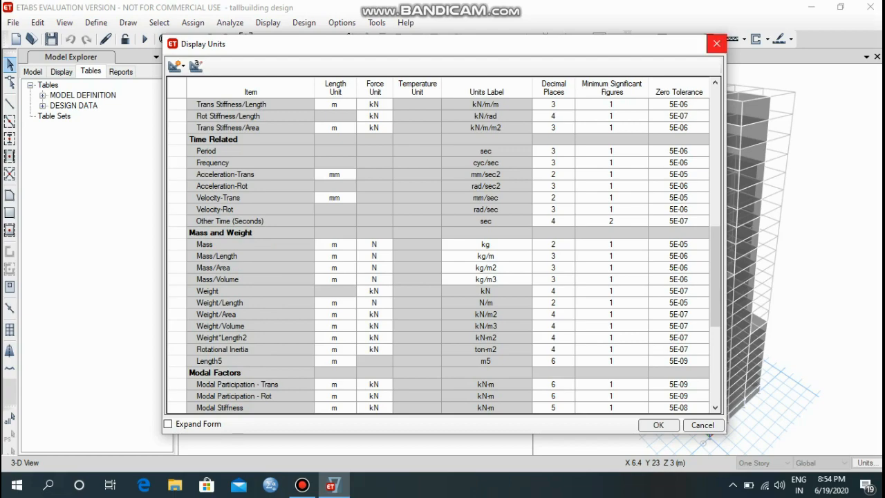
click(658, 424)
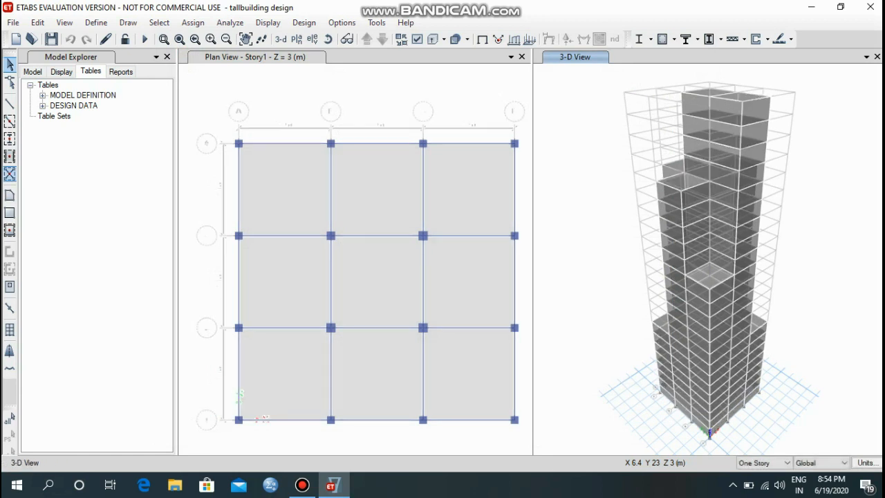
Open the load case definitions and try to add a new load case.
click(96, 22)
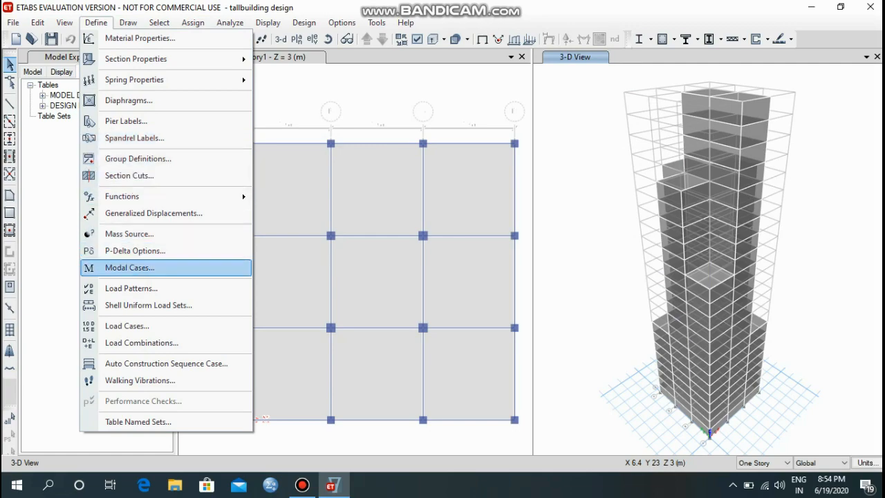
click(127, 325)
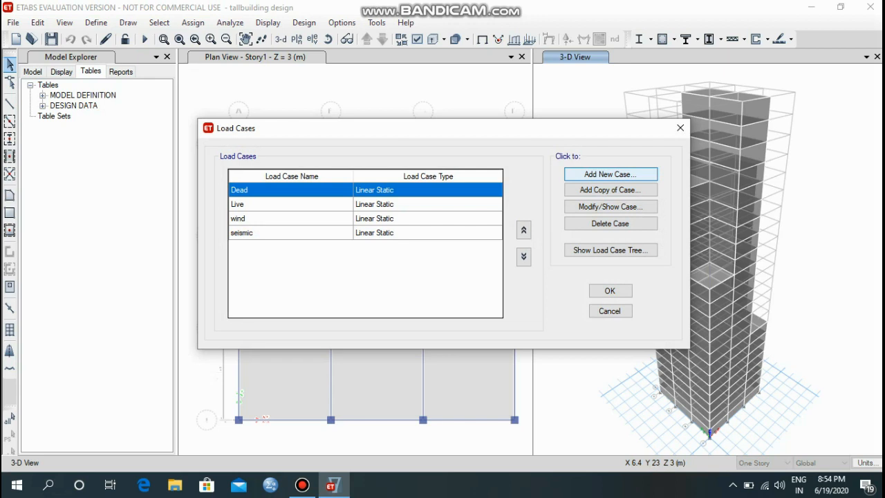
click(610, 174)
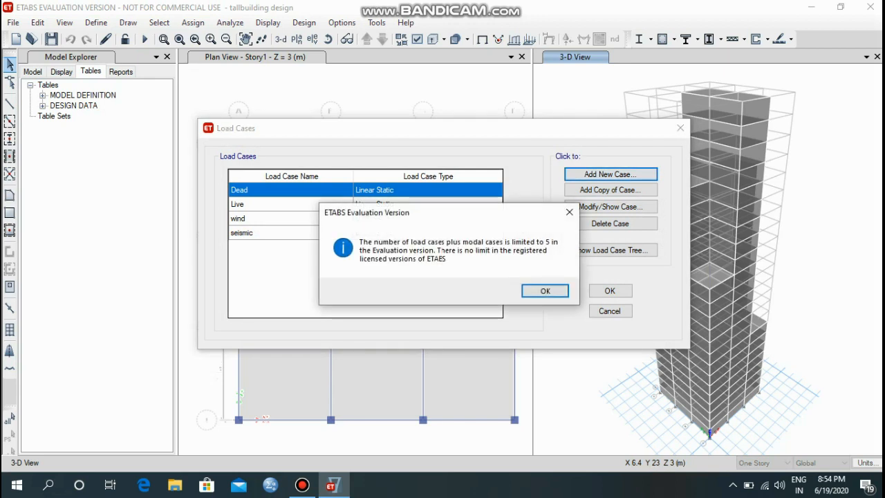
key(Return)
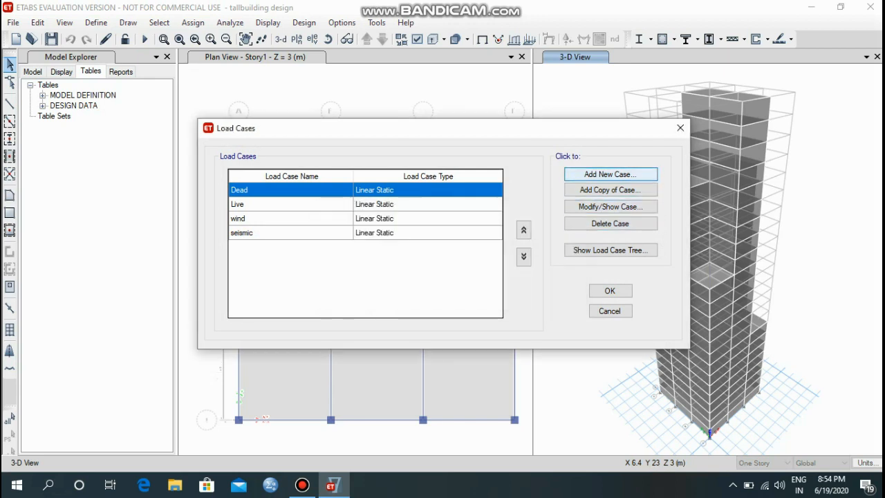
key(Return)
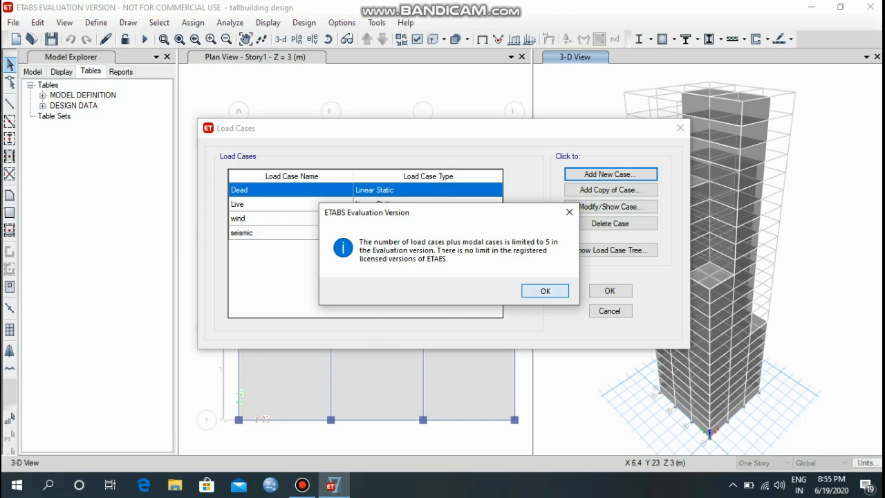
click(545, 290)
Delete the wind load case from the load case list.
click(427, 217)
click(610, 224)
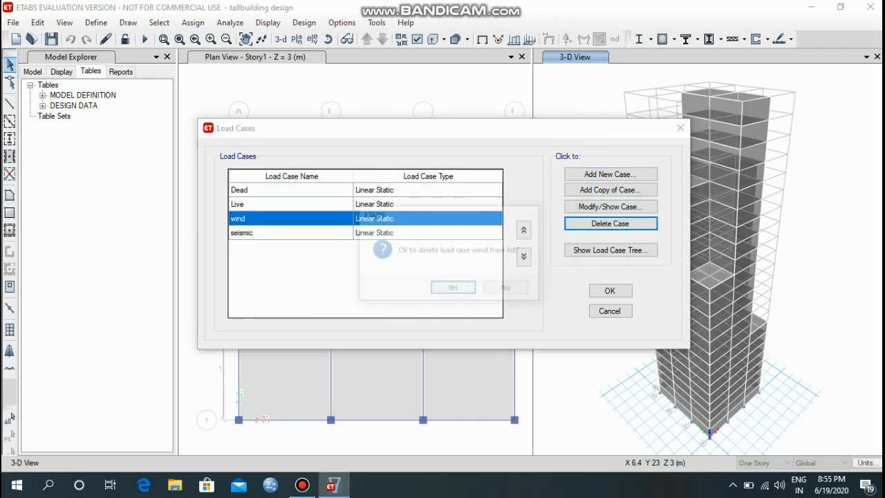
click(452, 287)
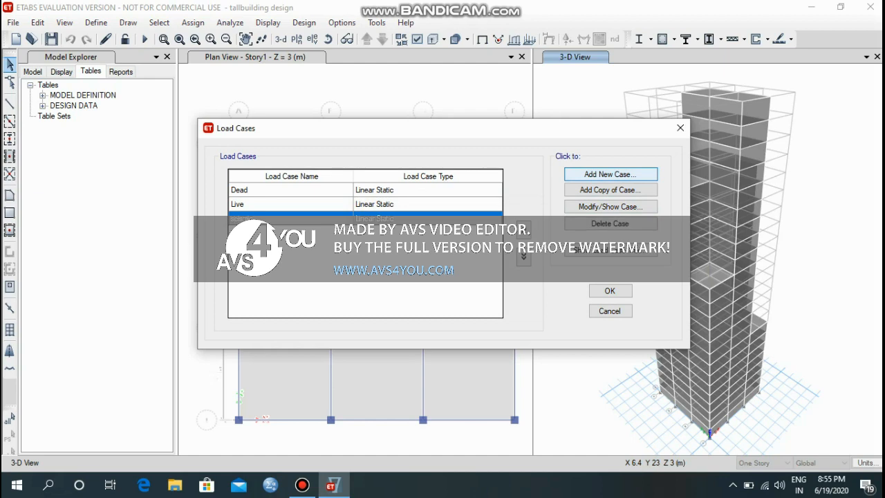
Add a new load case named Response Spectrum and set its load case type to Response Spectrum.
click(610, 175)
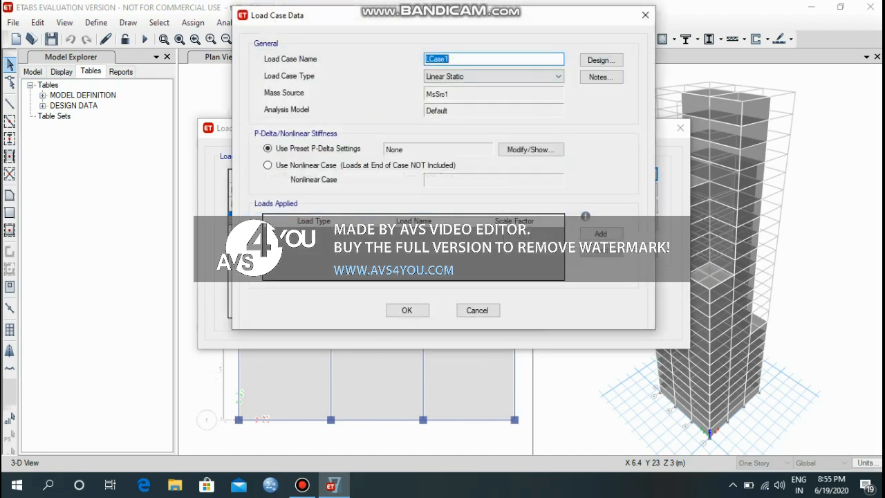
text(Response Spectrum)
click(493, 76)
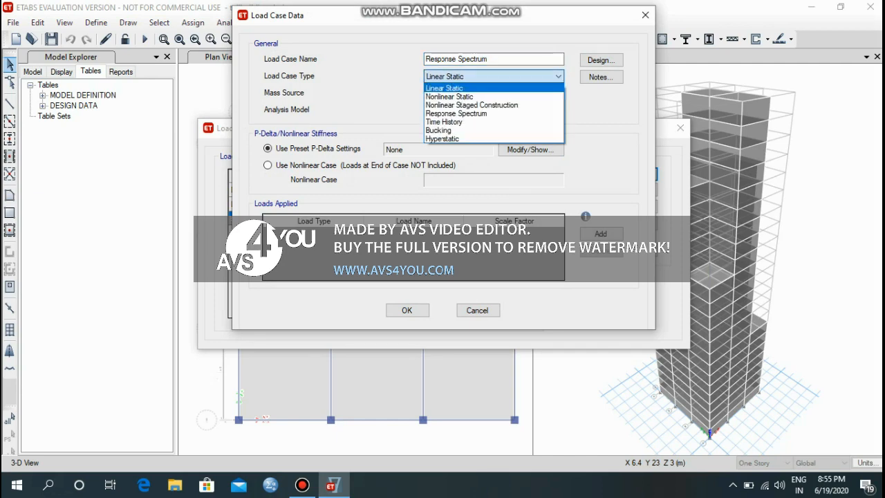
key(Down)
key(Down)
key(Down)
key(Return)
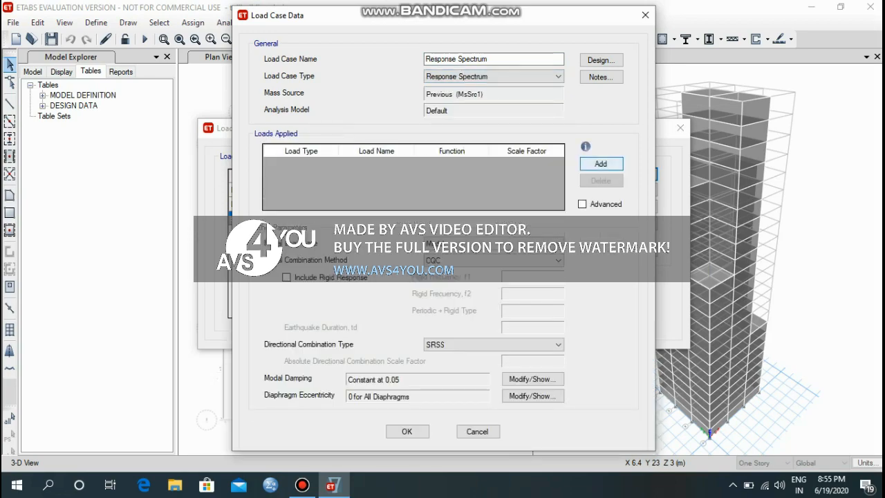
Apply an acceleration load in direction U1 to the load case, using the Response Spectrum function.
click(600, 164)
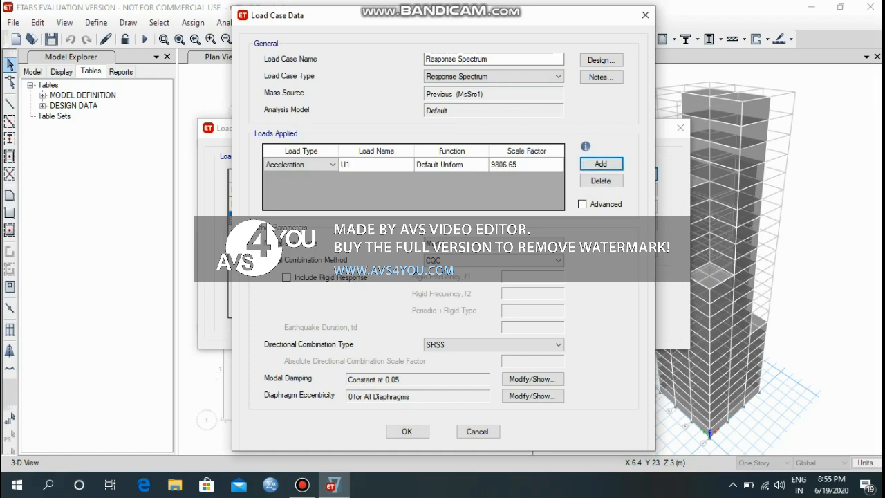
click(443, 164)
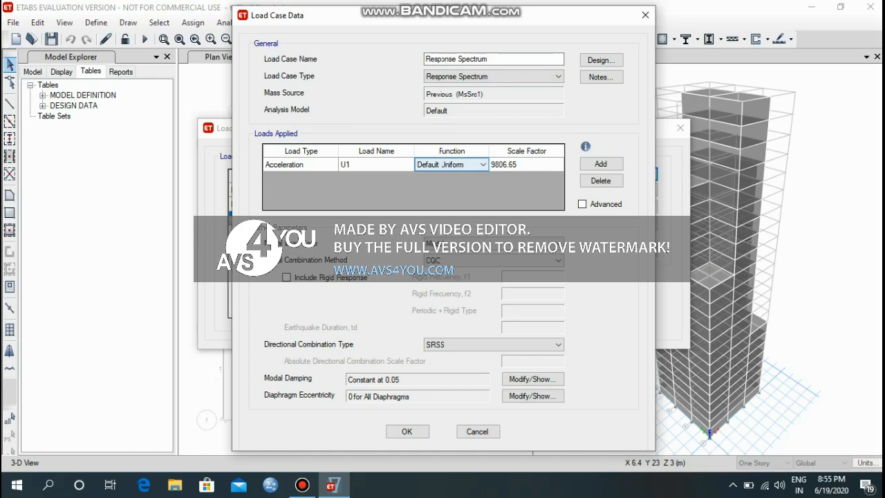
click(482, 165)
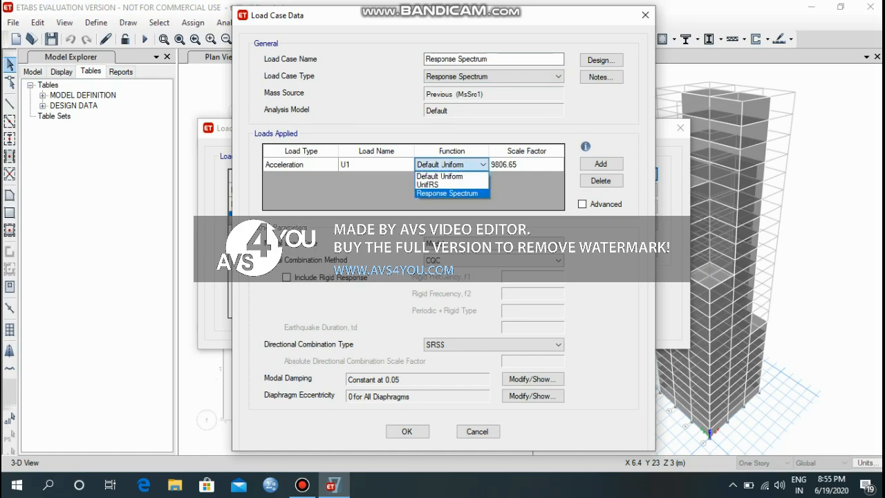
click(447, 193)
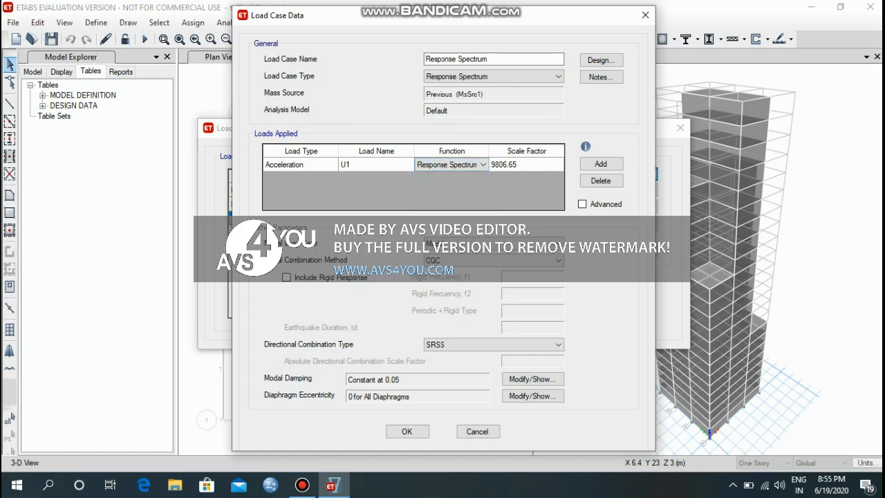
Set the scale factor of the U1 acceleration load to 1663.5.
click(525, 165)
click(525, 165)
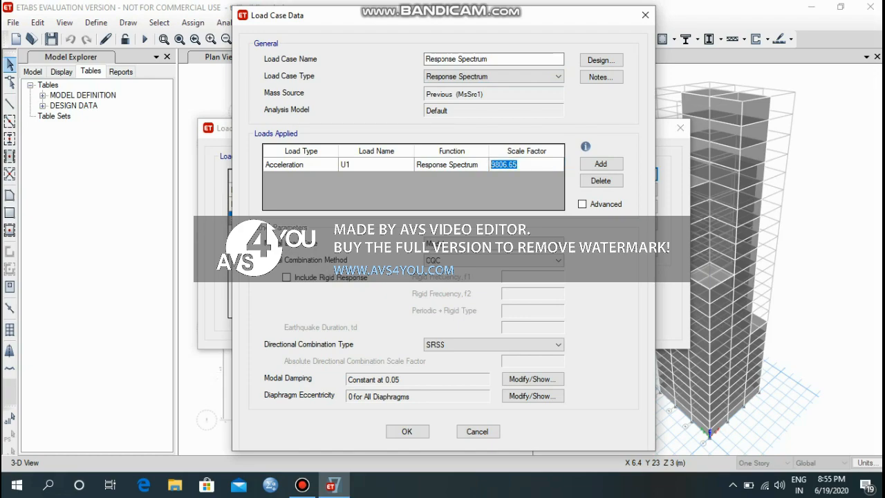
text(1663.5)
Add a second acceleration load in direction U2 to the load case, using the Response Spectrum function.
click(601, 163)
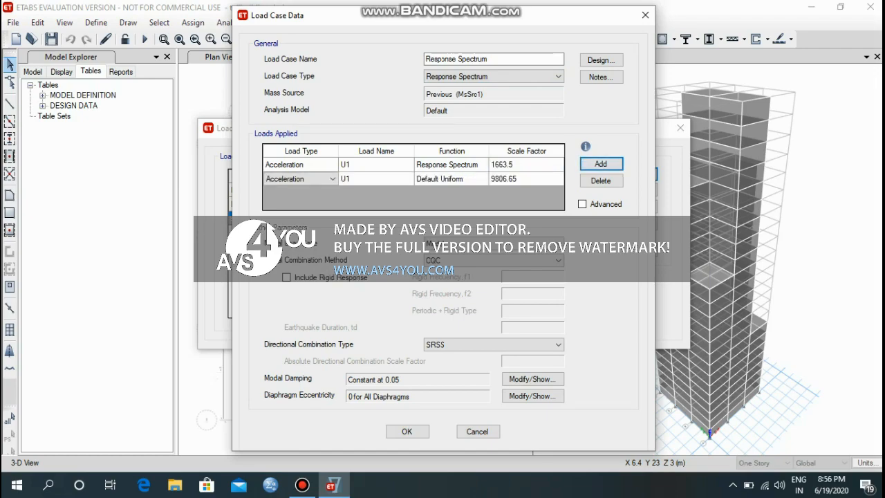
click(375, 178)
click(376, 179)
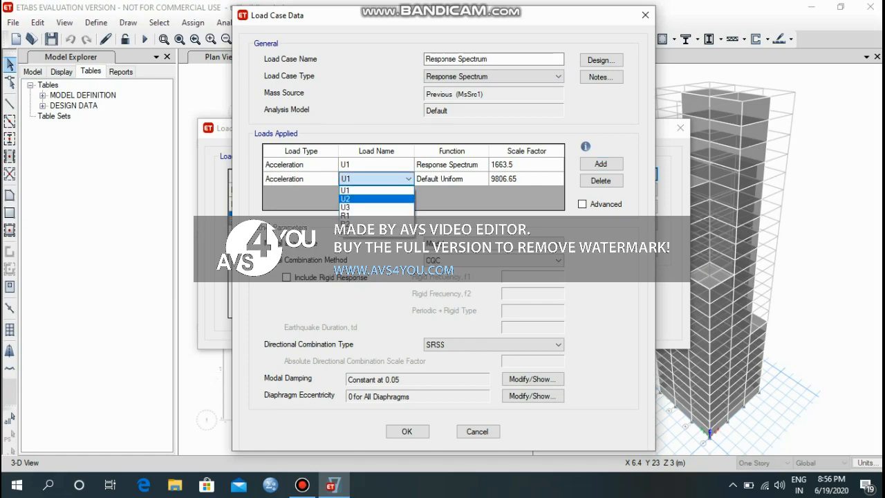
click(376, 199)
click(452, 178)
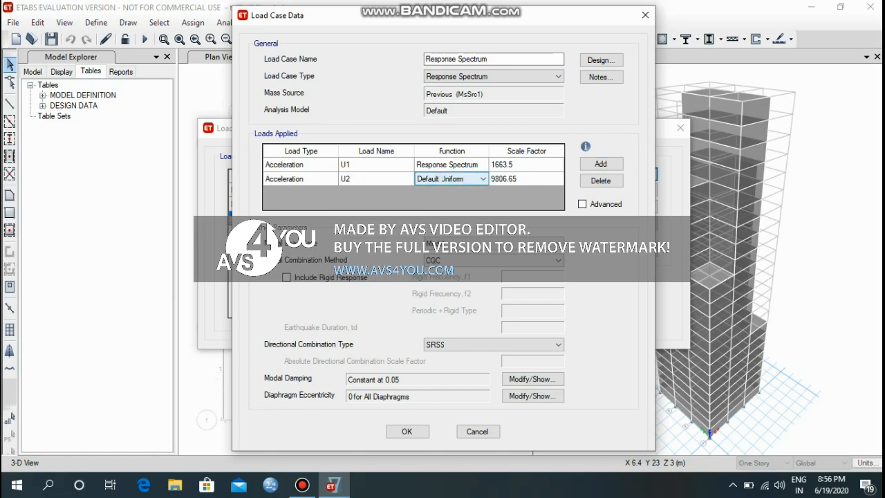
click(452, 178)
click(447, 207)
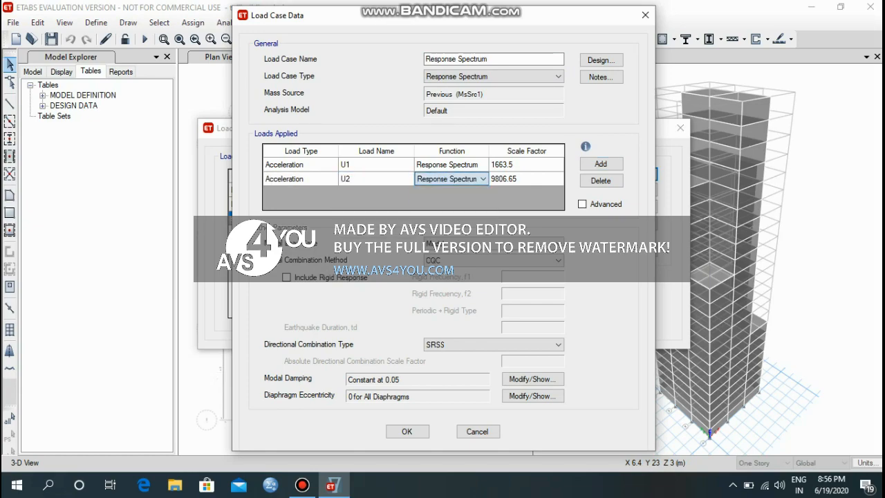
Set the U2 load's scale factor to 1663.5 and accept the load case definitions.
click(526, 178)
click(525, 178)
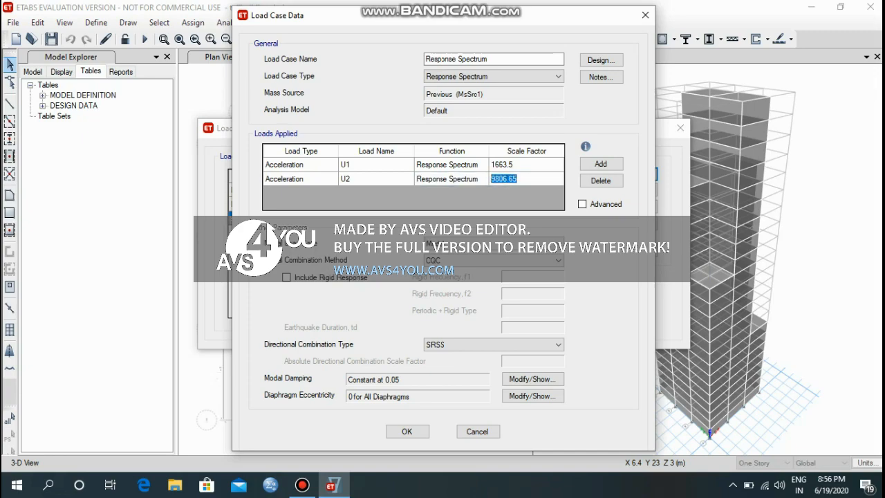
text(1)
text(+)
text(663.5)
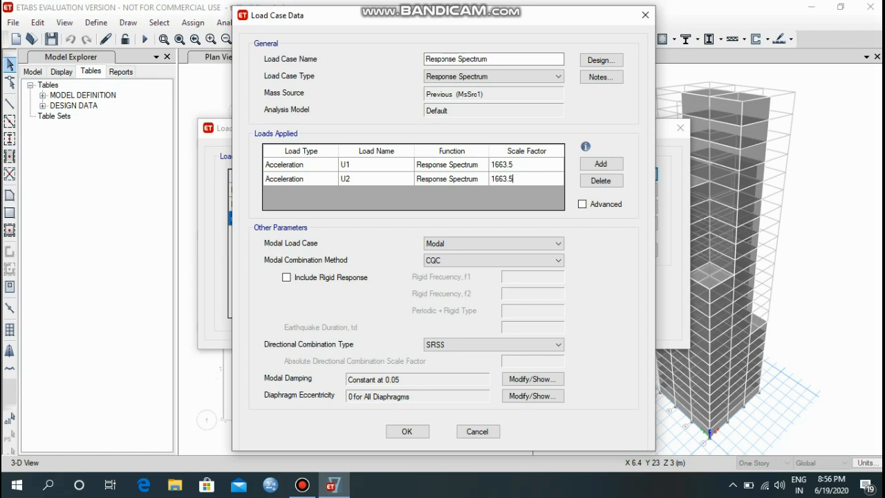
click(407, 431)
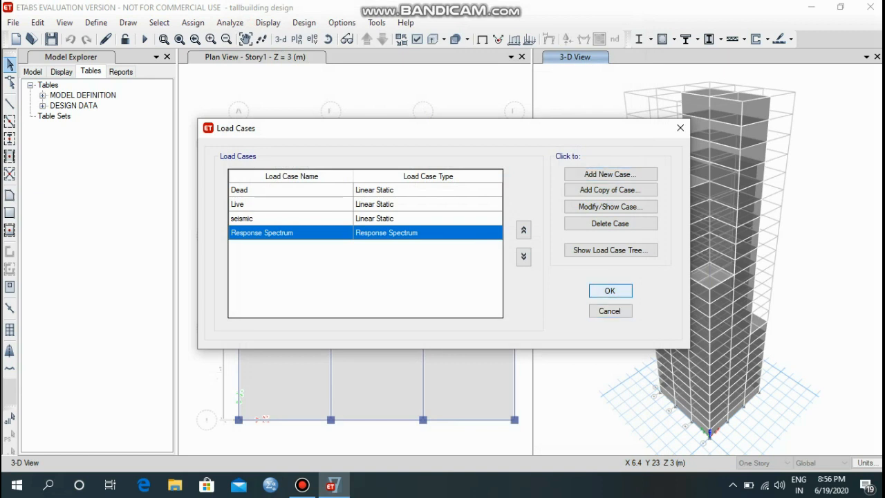
key(Return)
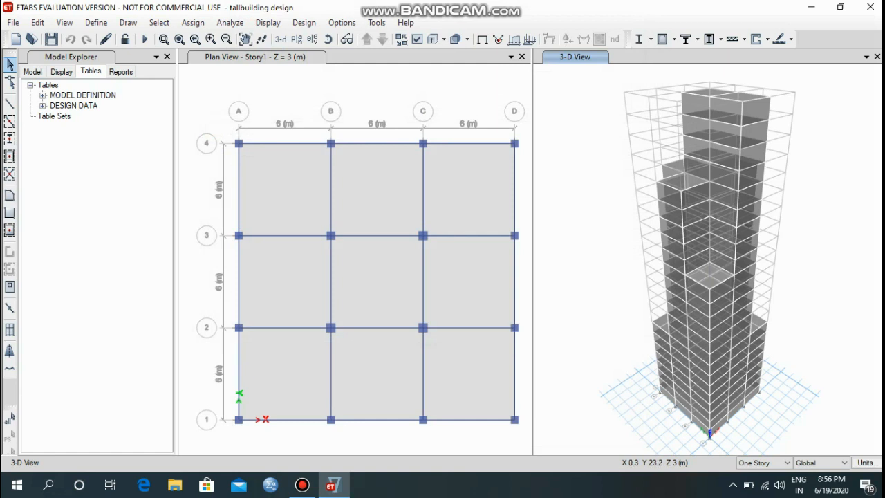
Exclude the Dead and Live load cases from the run and analyse the remaining cases.
click(229, 22)
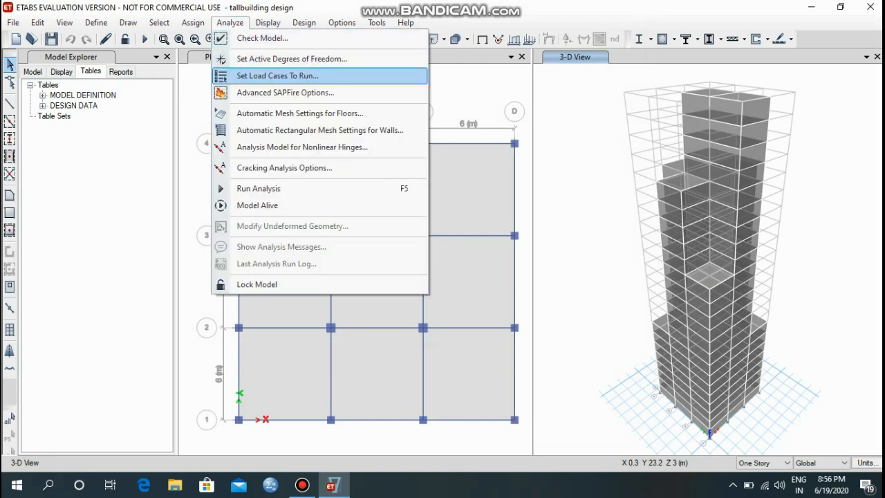
click(276, 75)
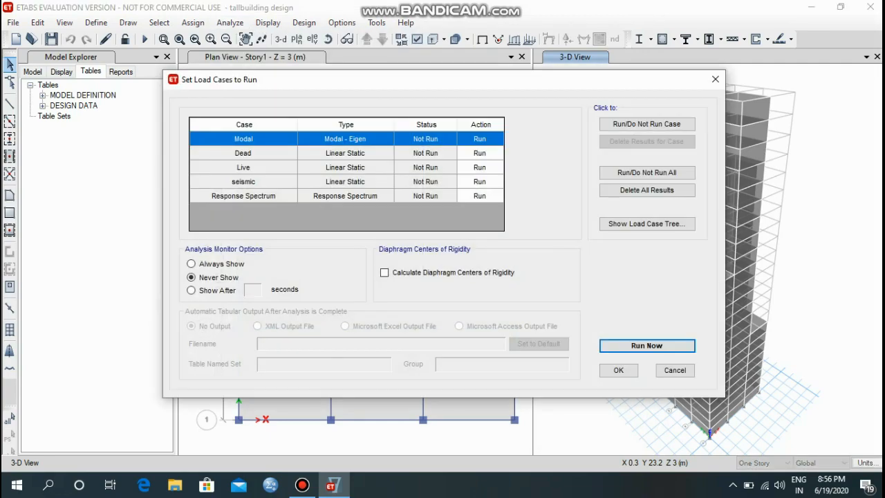
click(243, 153)
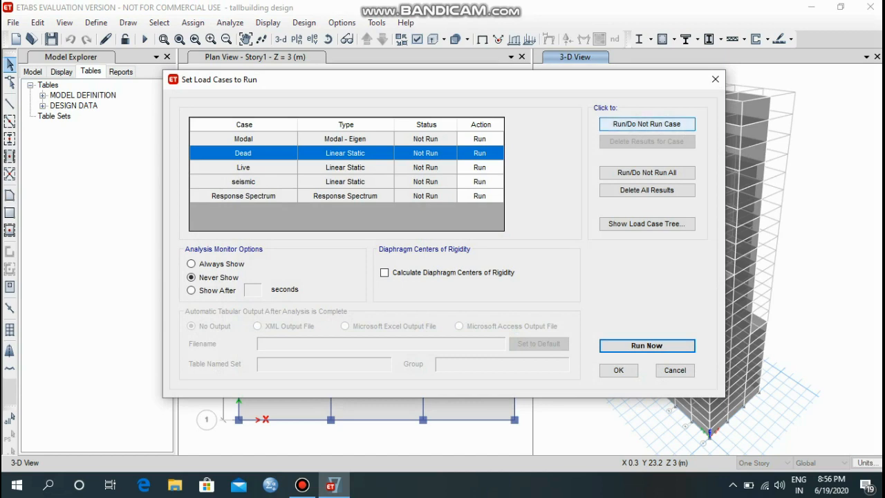
click(647, 123)
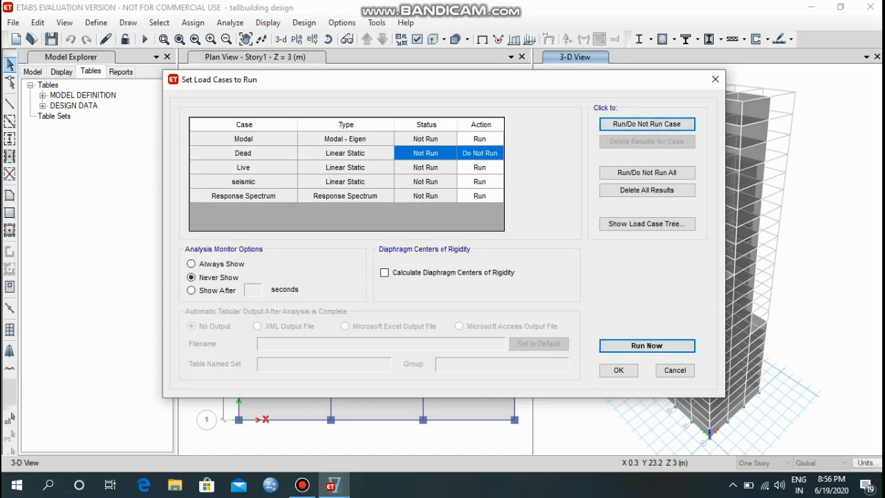
click(242, 167)
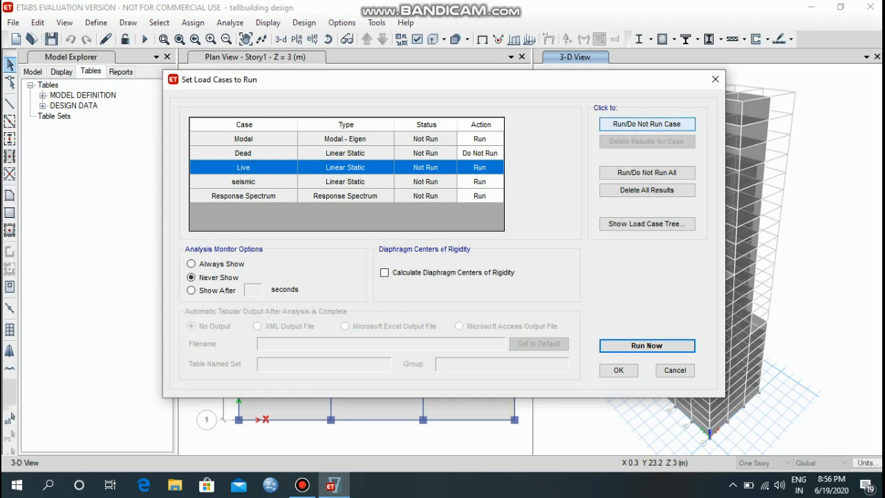
click(646, 124)
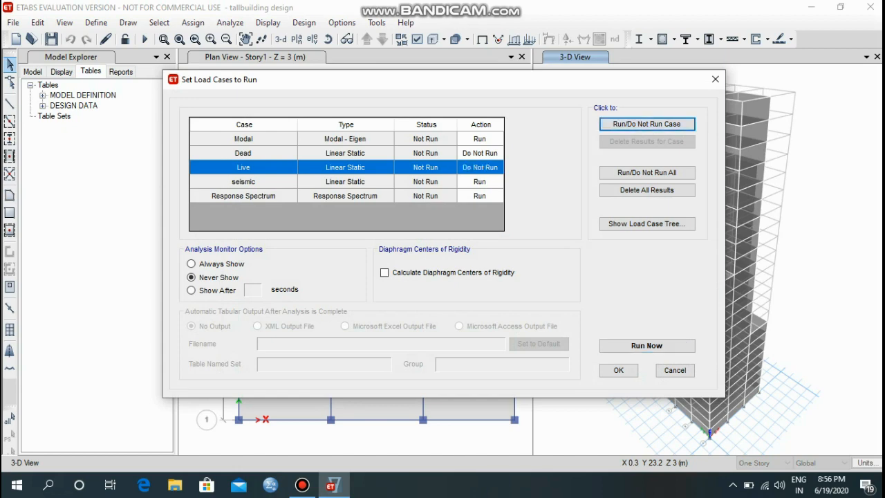
click(647, 345)
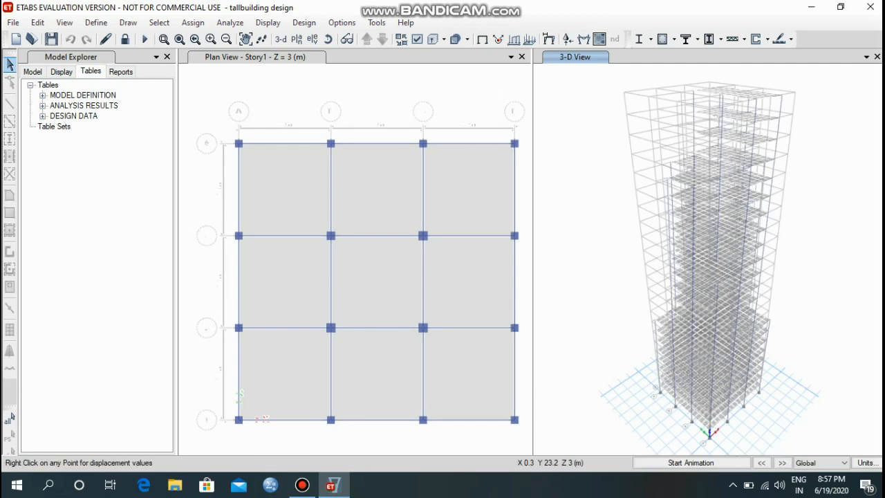
Run the concrete frame design check, accepting that load combinations without results are ignored.
mouse_move(687, 184)
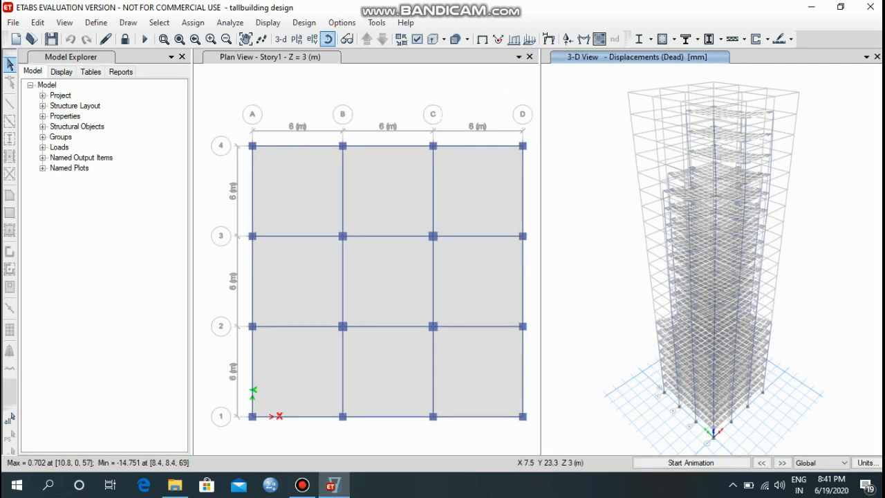
click(303, 22)
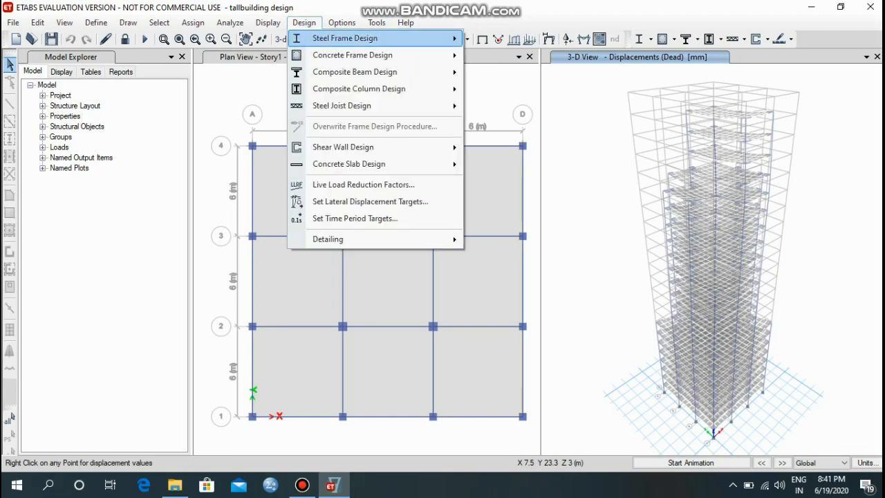
mouse_move(352, 55)
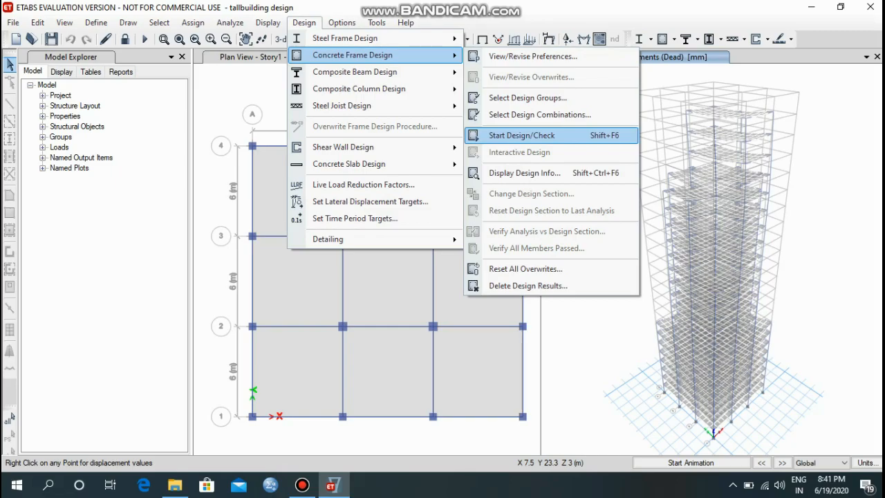
key(Return)
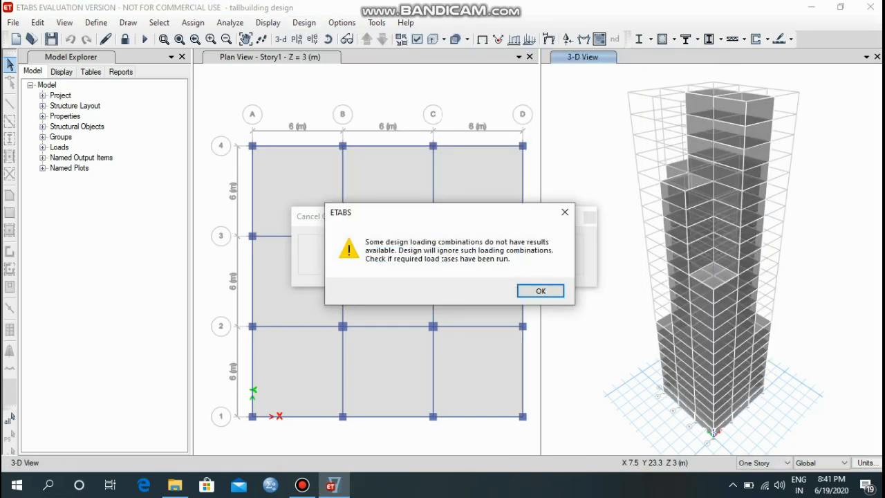
key(Return)
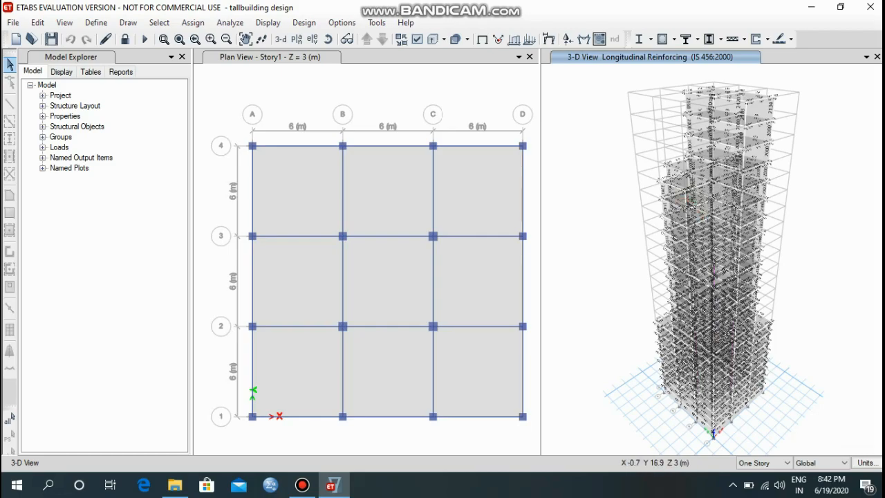
Generate the project report and look through its opening pages.
click(120, 72)
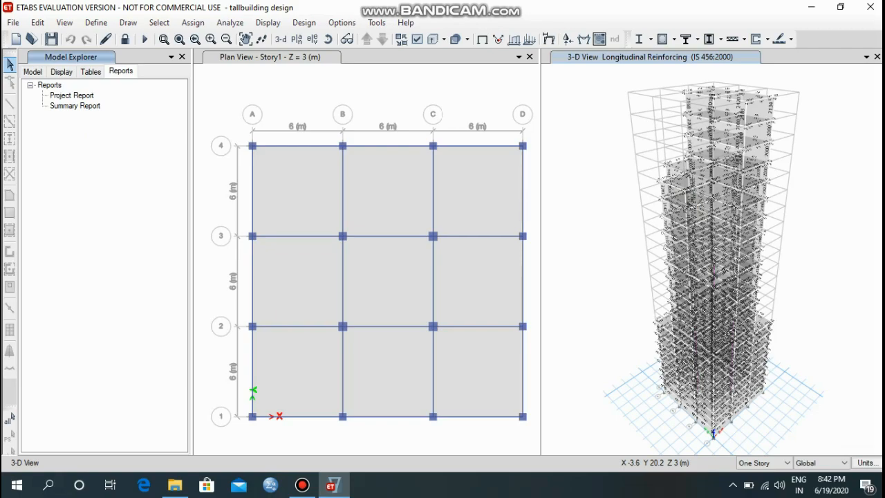
click(71, 95)
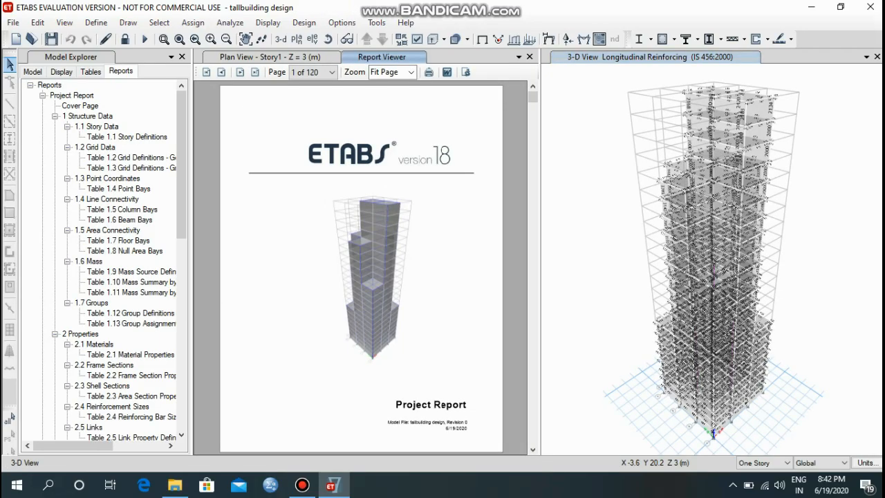
scroll(361, 268, down, 2)
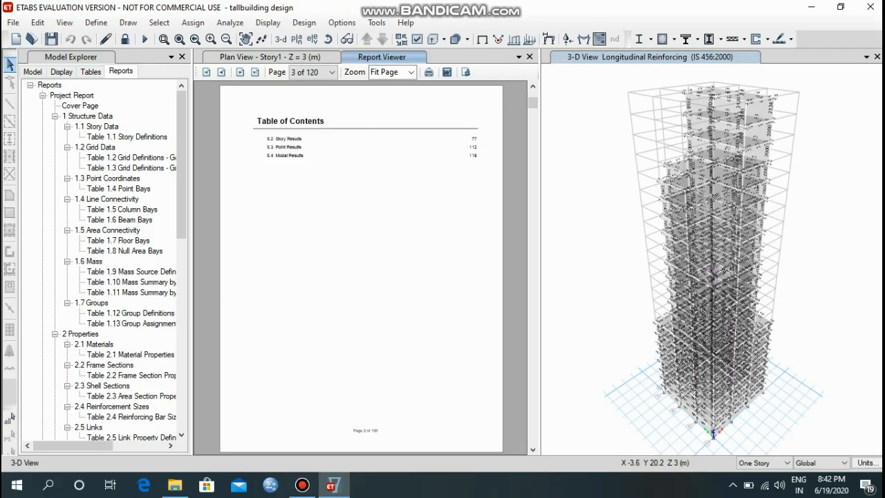
scroll(361, 269, down, 6)
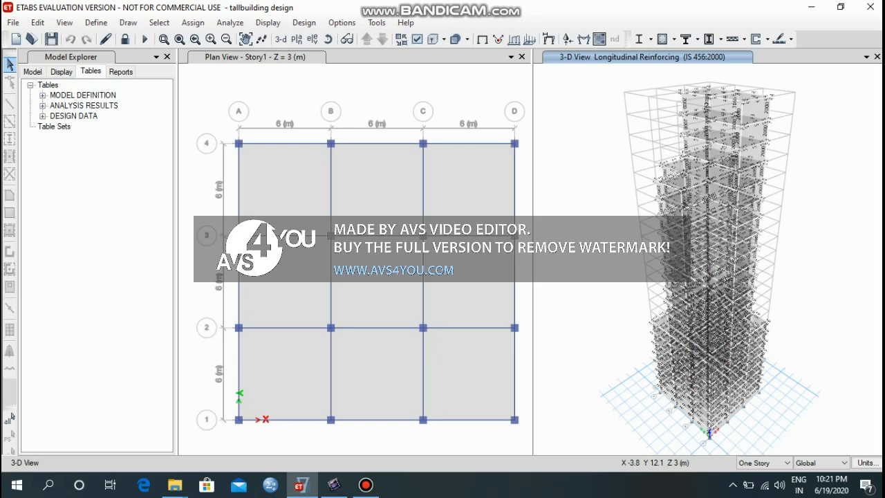
click(96, 23)
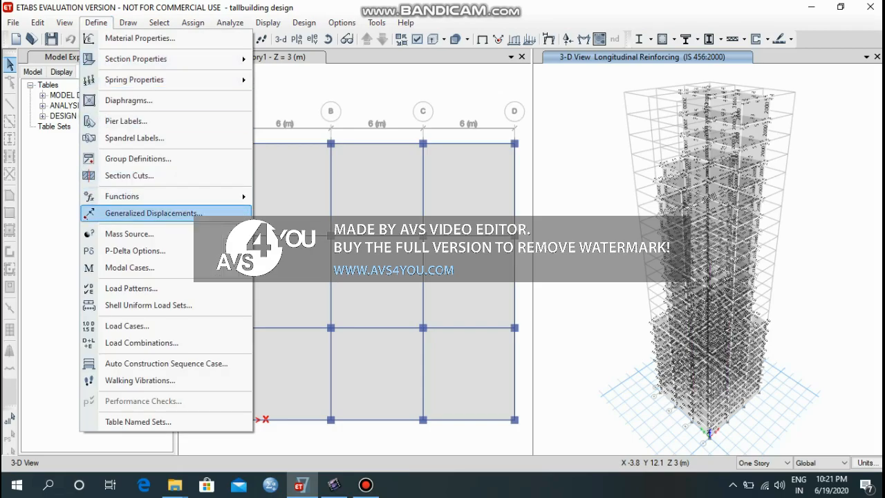
click(131, 288)
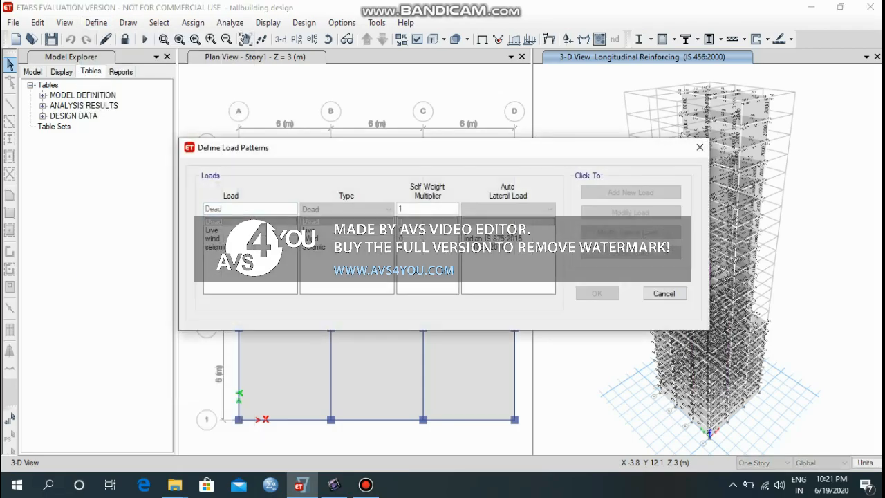
click(213, 239)
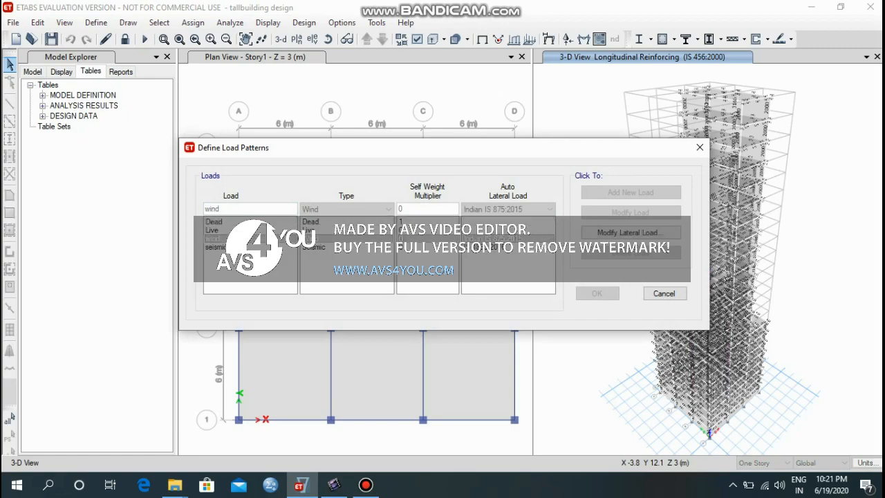
click(663, 293)
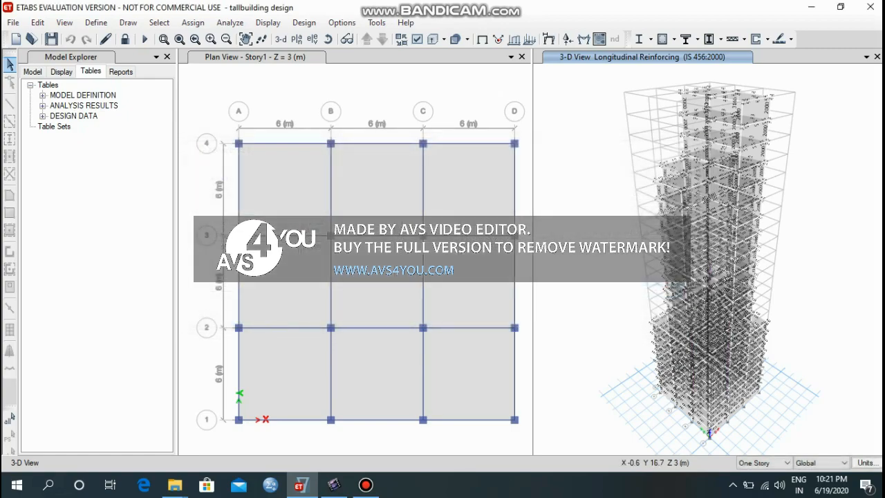
Unlock the model, discarding its analysis results, and delete the wind load pattern.
click(125, 39)
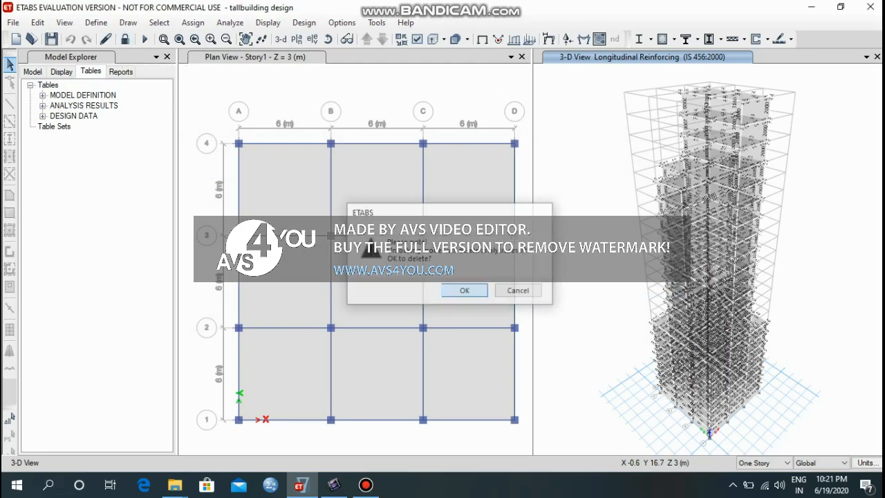
click(464, 290)
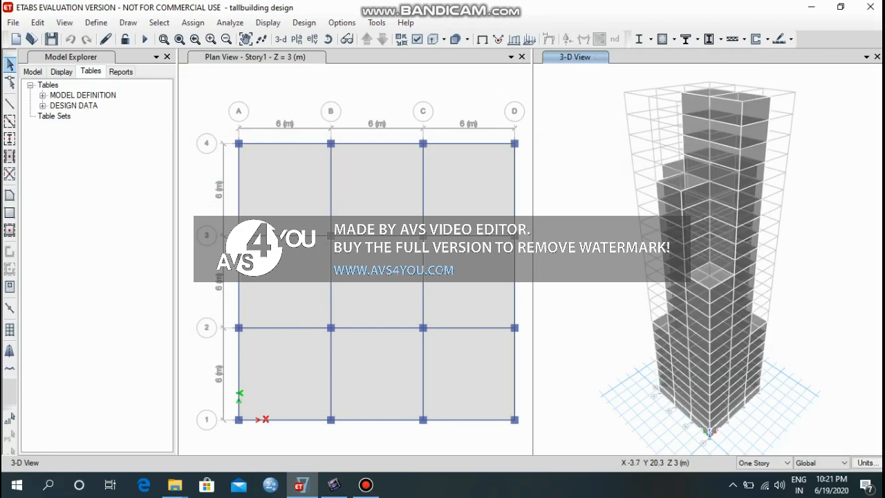
click(96, 22)
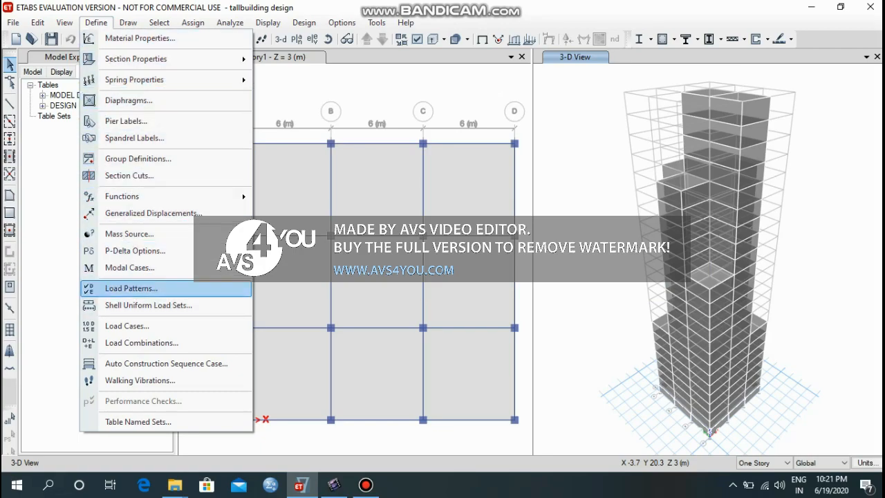
click(131, 289)
click(213, 239)
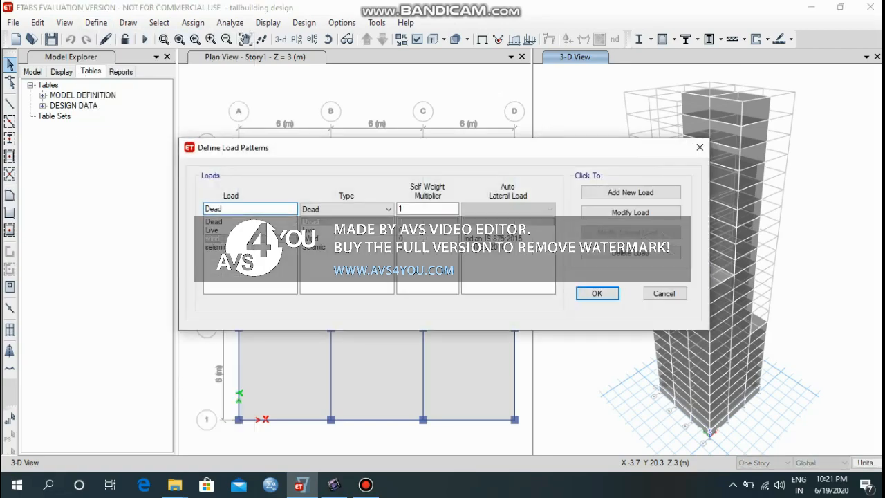
click(630, 252)
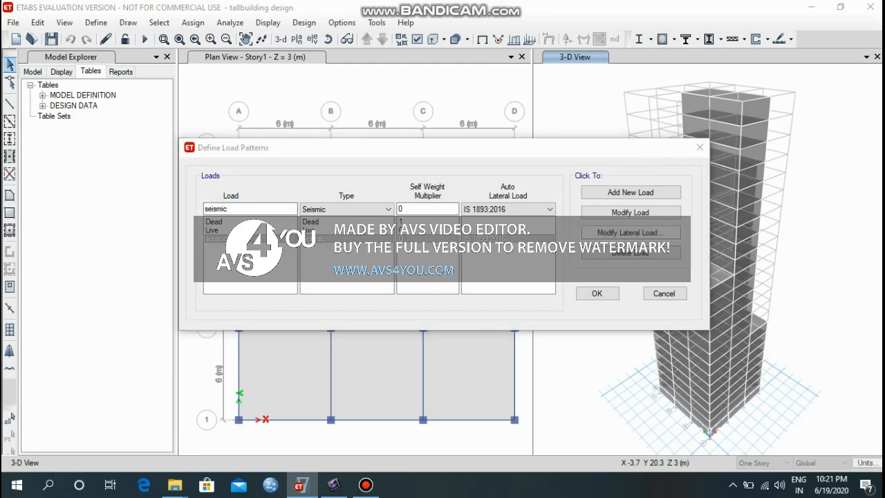
Limit the seismic load pattern to the X direction by excluding the Y direction, and accept the load patterns.
click(630, 232)
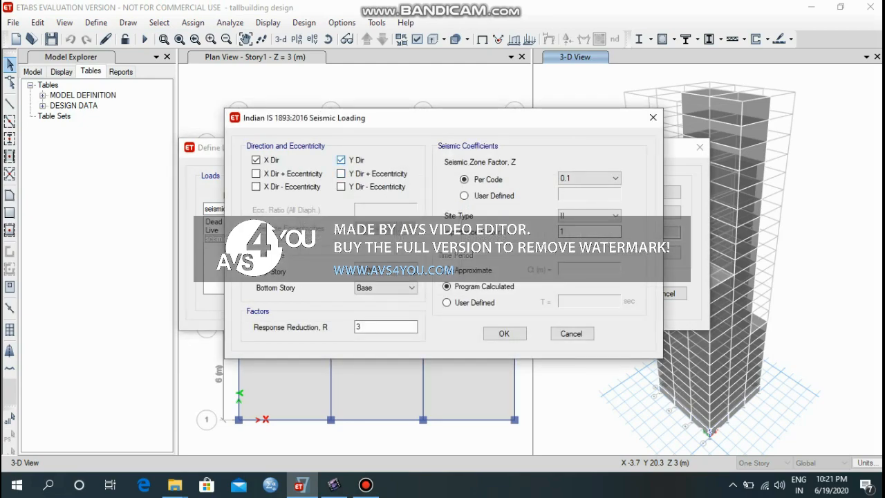
click(341, 160)
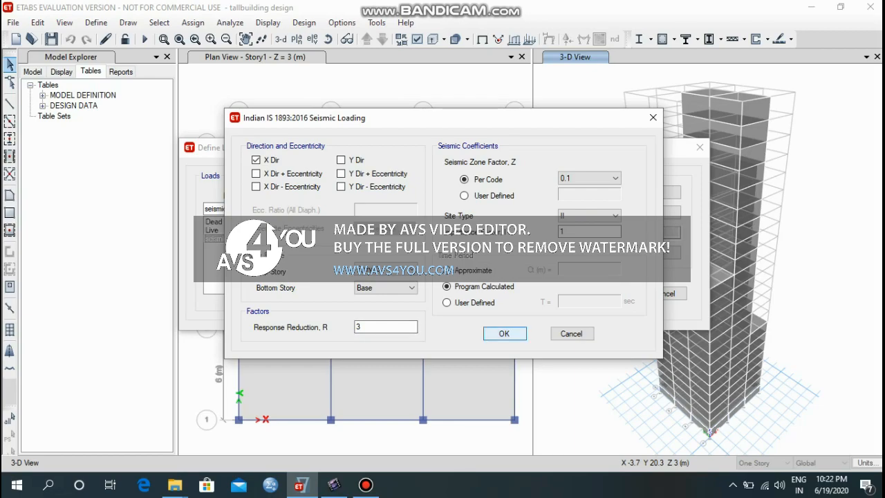
click(504, 333)
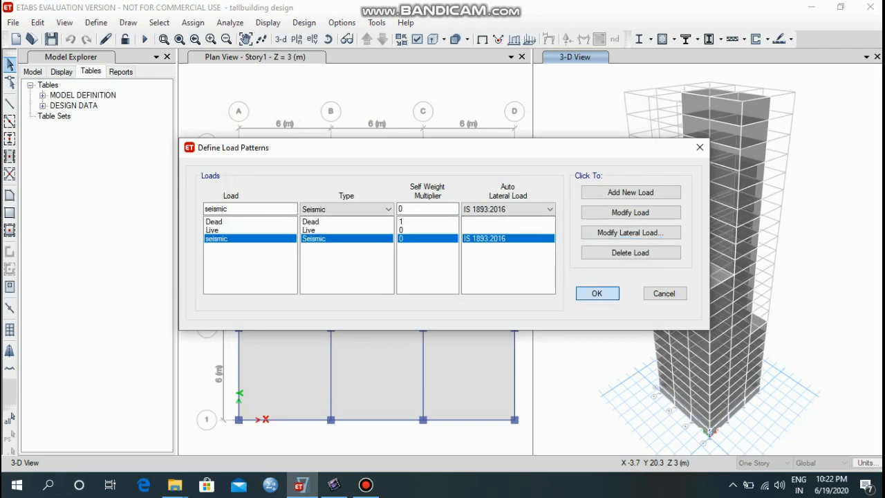
click(597, 293)
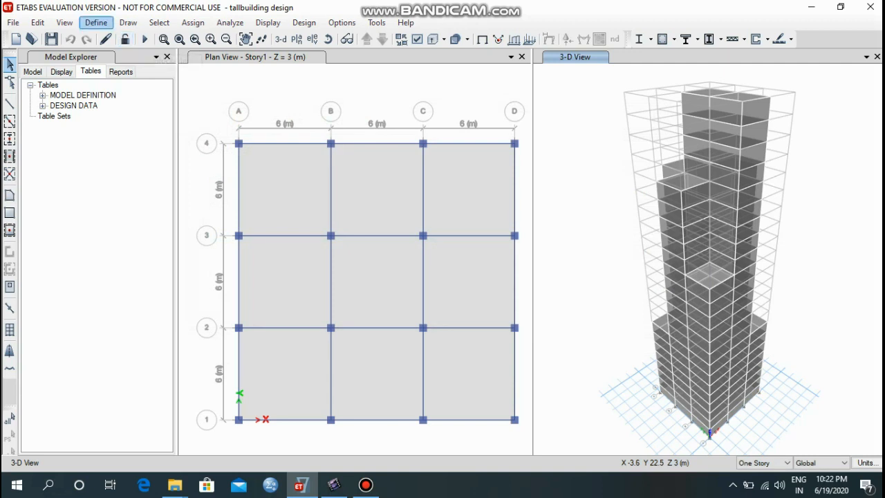
Start a new time history function of the From File type and name it "Time History".
click(96, 22)
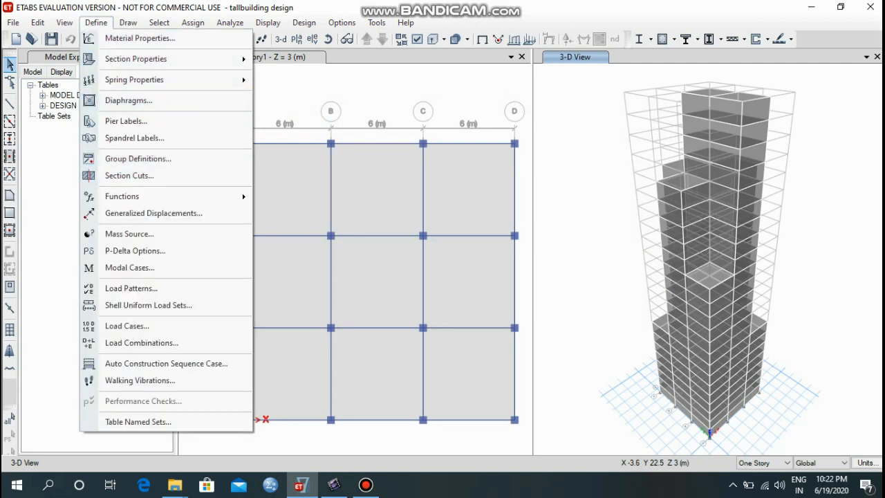
mouse_move(125, 196)
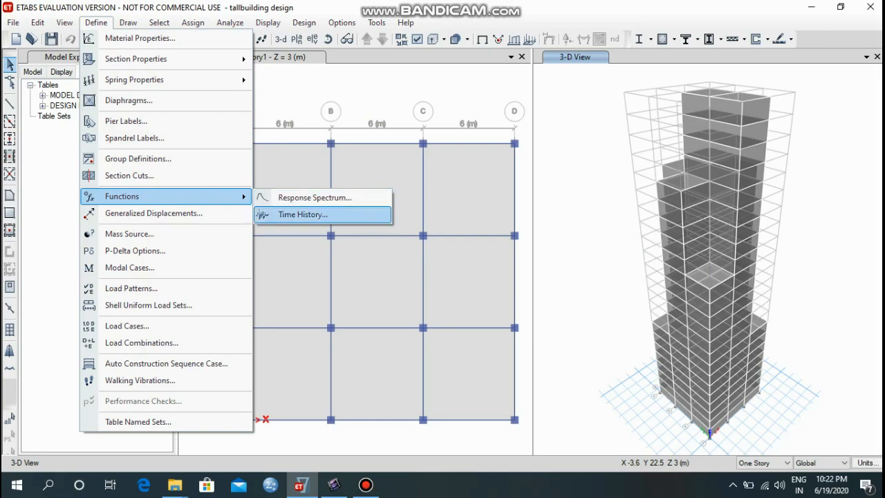
click(303, 215)
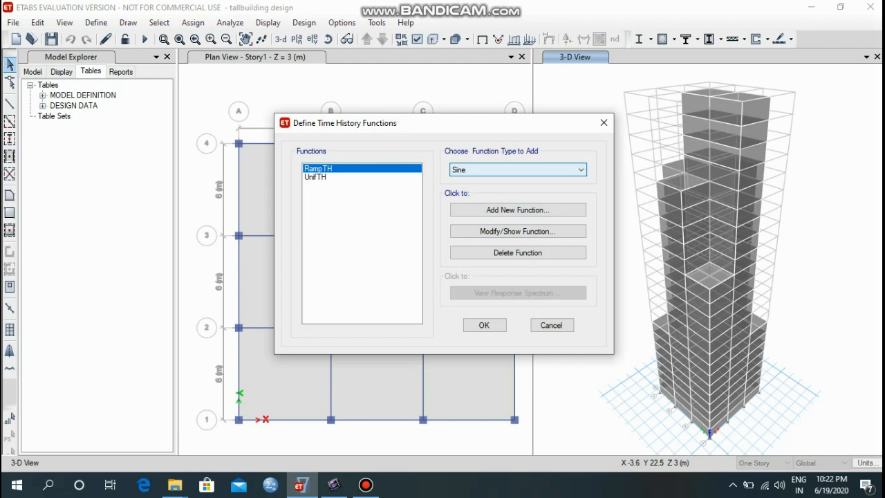
click(517, 169)
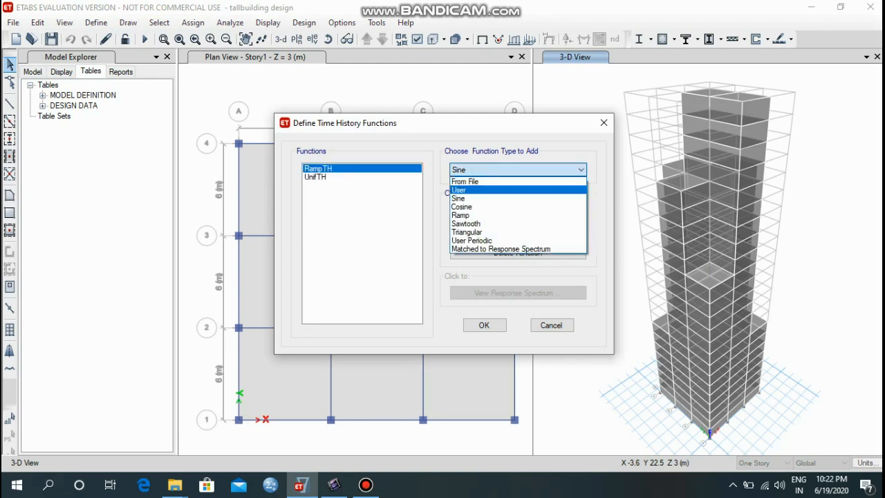
click(465, 181)
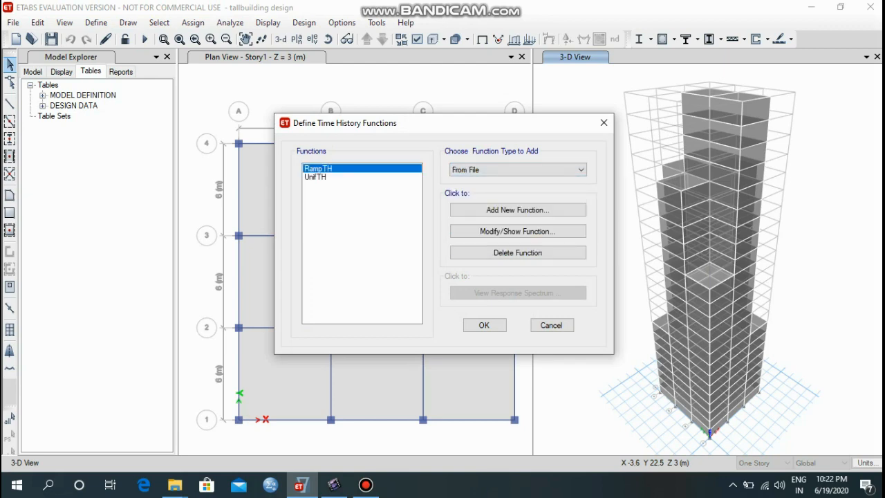
click(518, 209)
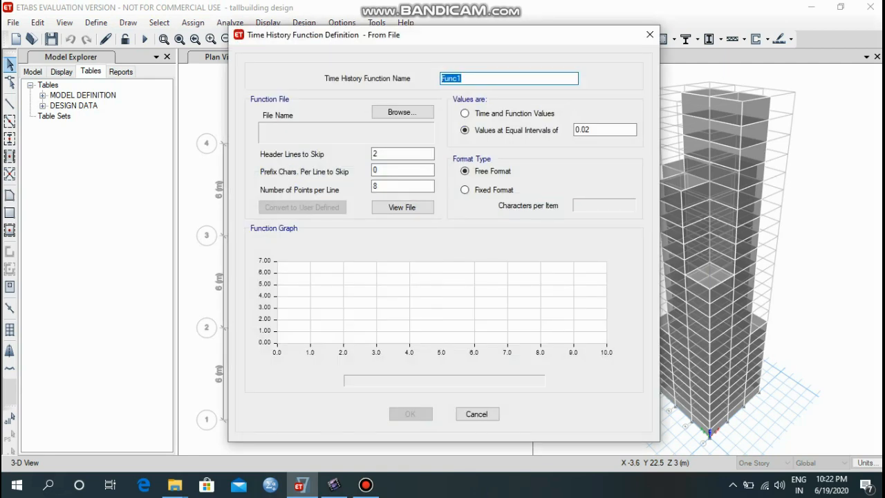
text(Time History)
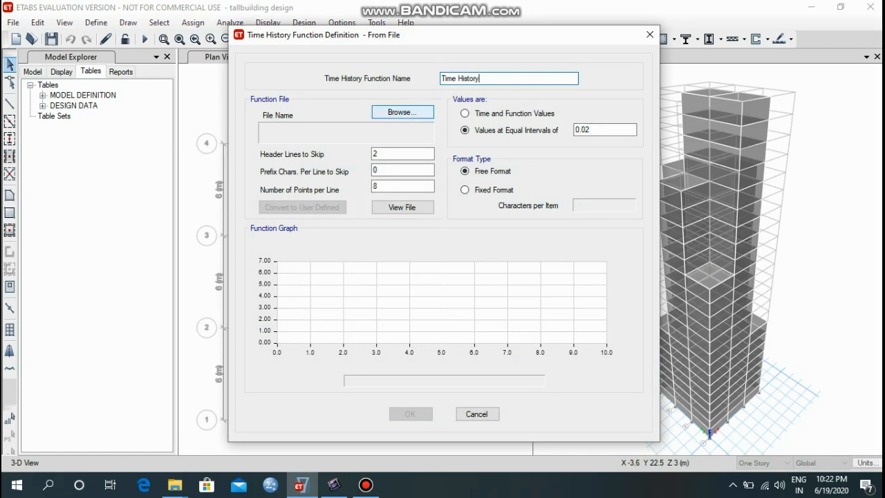
Load example-time-history-data.dat from the Downloads folder as the time history function's data file.
click(402, 112)
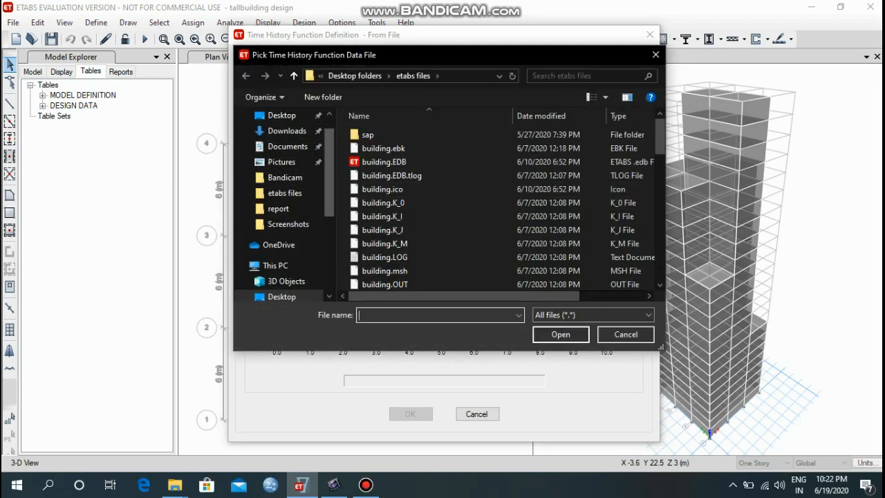
click(286, 131)
scroll(414, 211, down, 5)
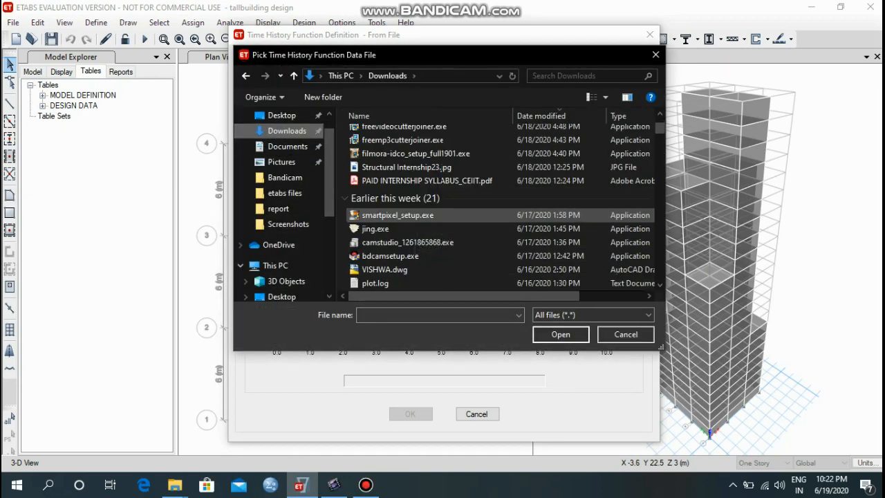
scroll(405, 215, down, 8)
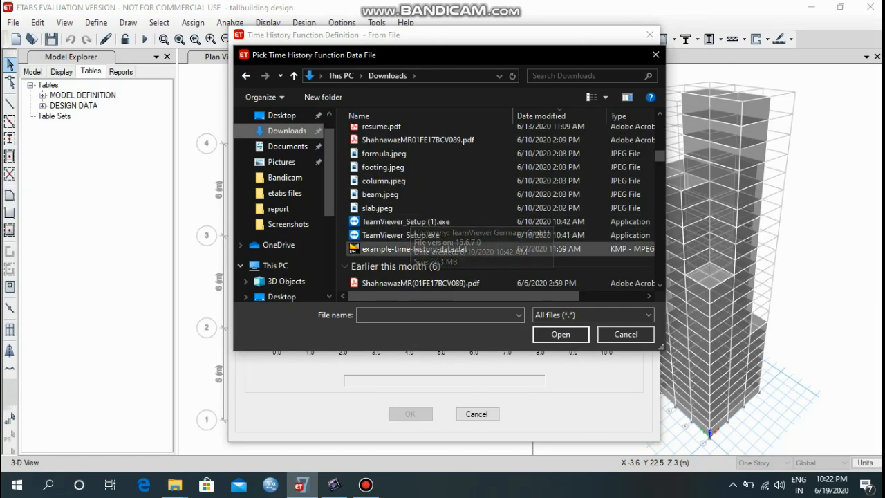
click(414, 248)
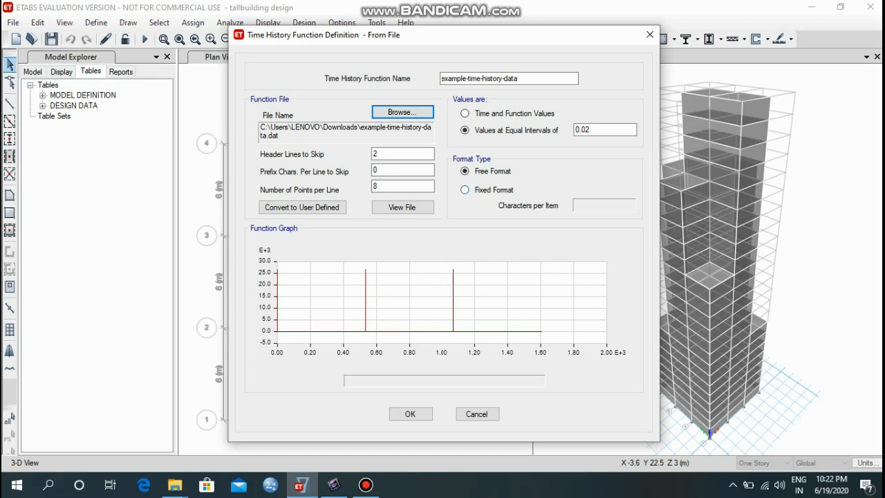
Set the function file to fixed format with 10 characters per item and 9 header lines to skip.
click(465, 190)
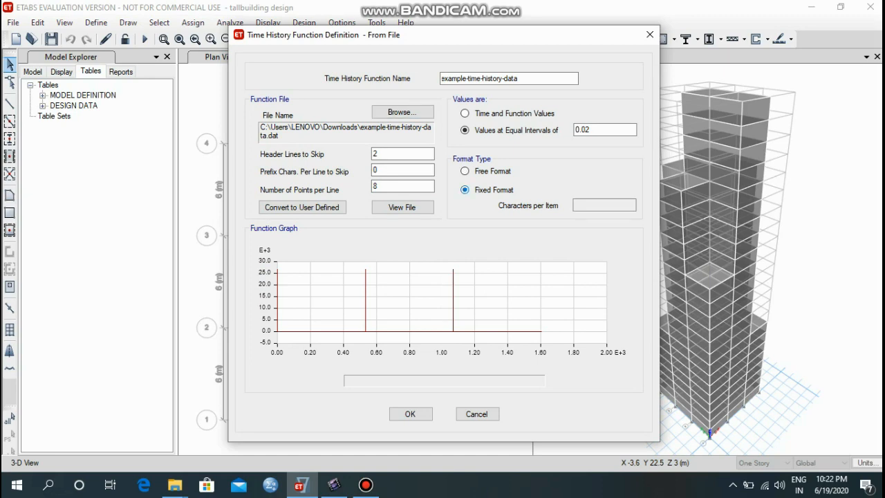
click(603, 205)
text(10)
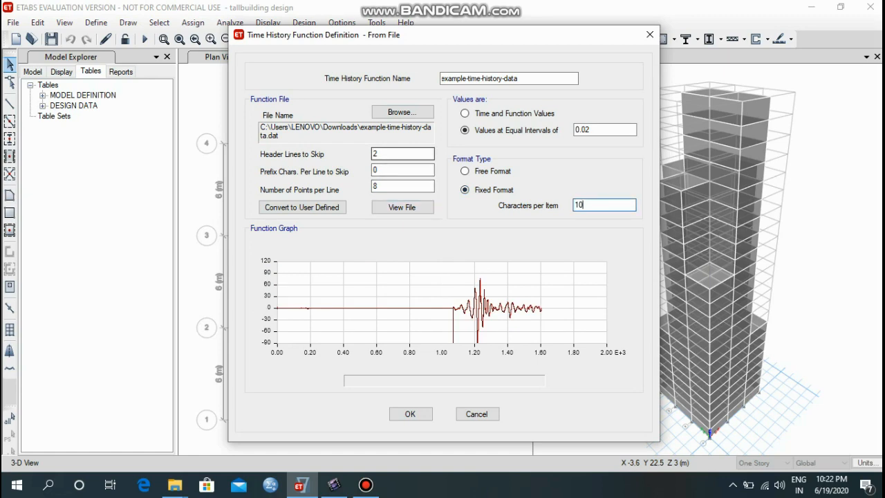
click(378, 153)
key(BackSpace)
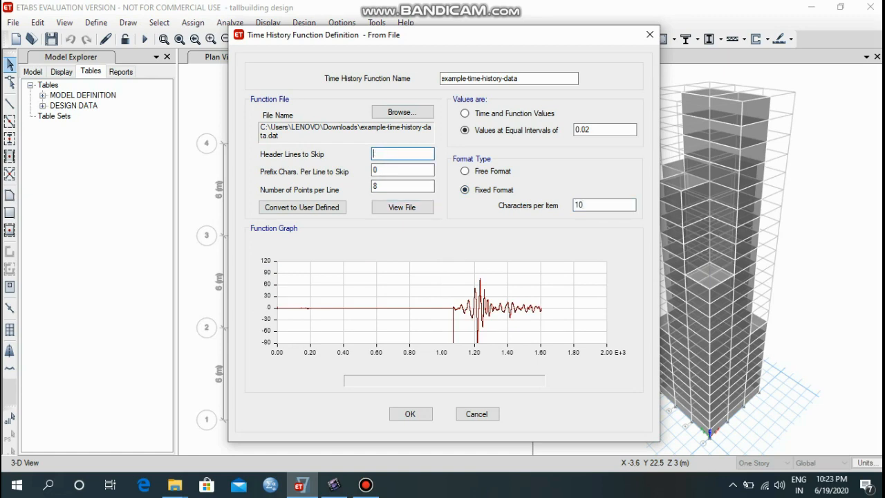
text(9)
Set the number of points per line to 1 and save the time history function.
click(378, 186)
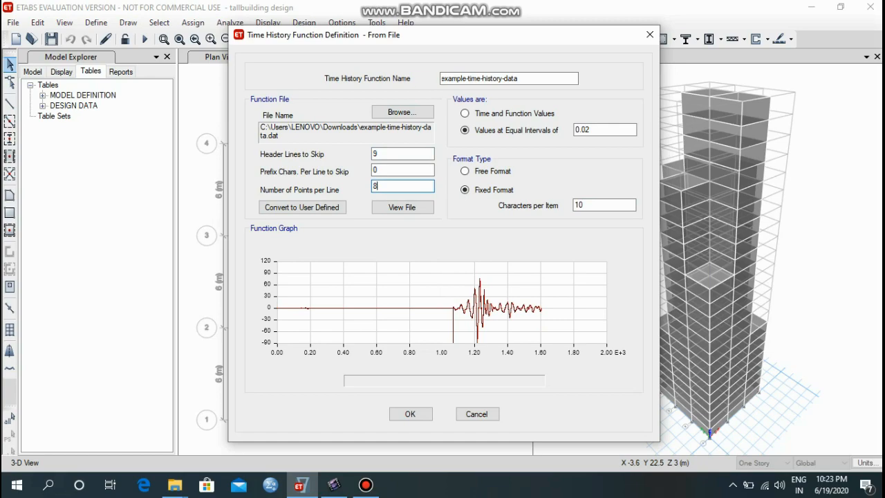
key(BackSpace)
text(1)
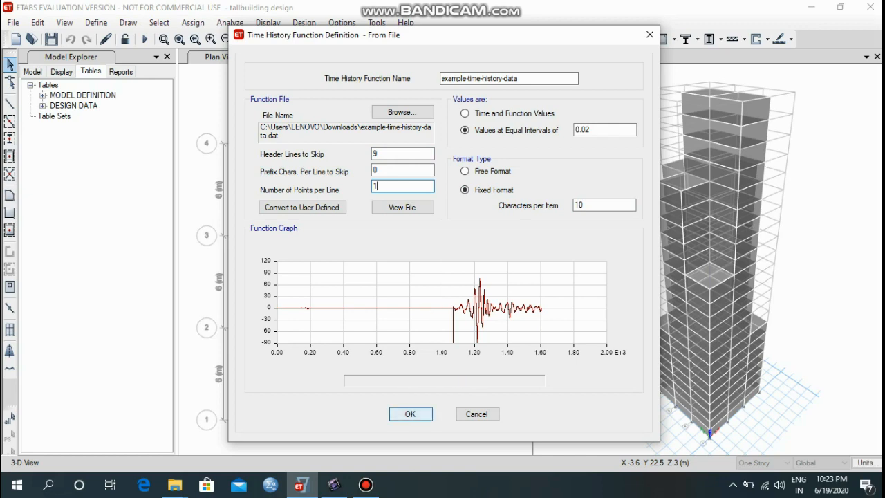
click(410, 414)
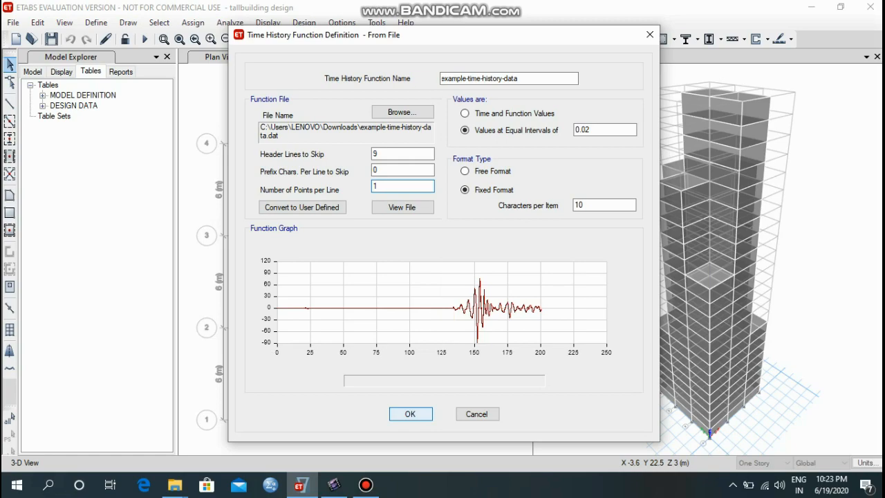
click(409, 414)
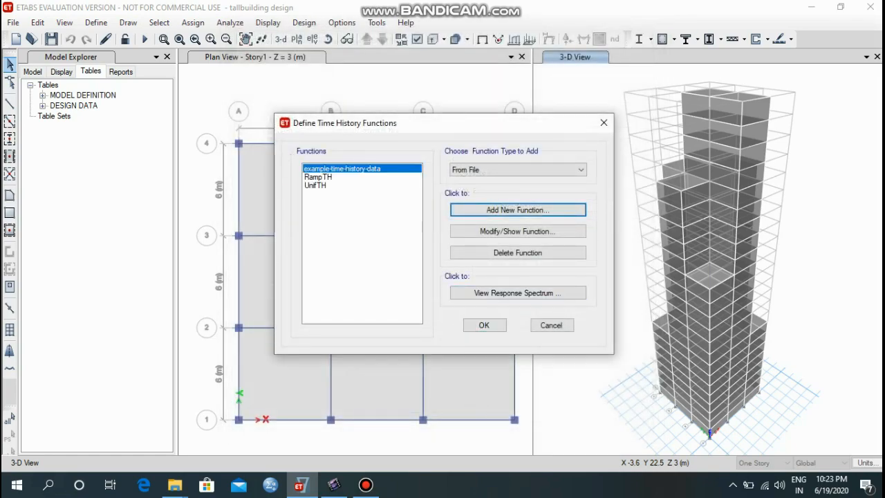
click(484, 325)
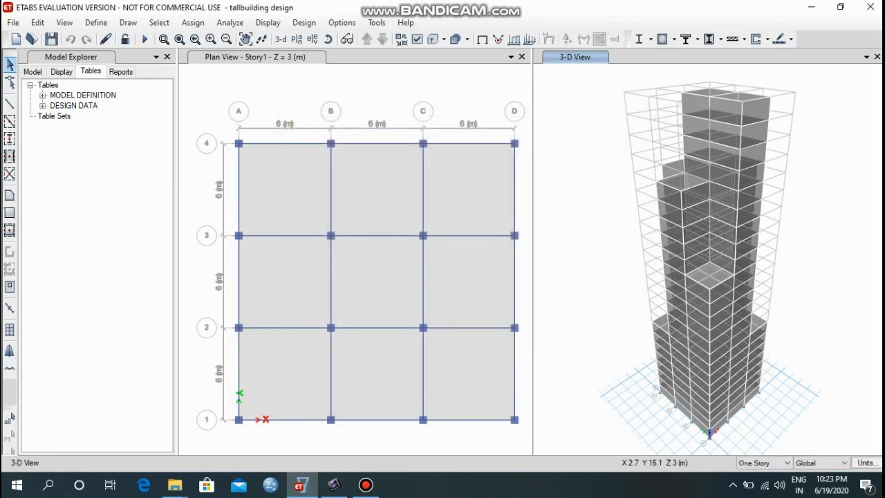
Delete the Response Spectrum load case.
click(96, 22)
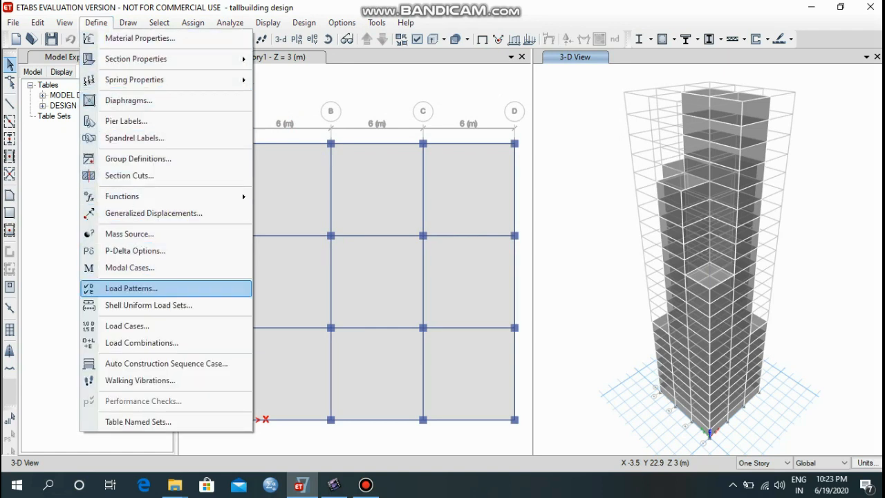
click(128, 326)
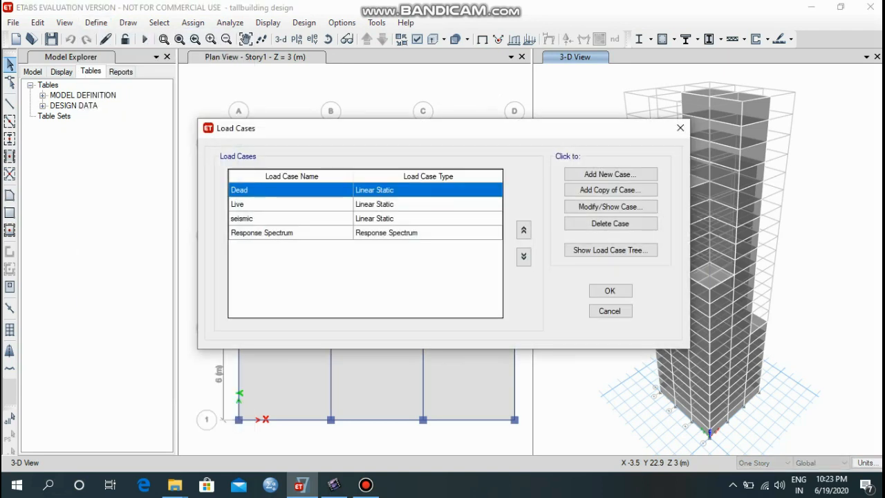
click(290, 232)
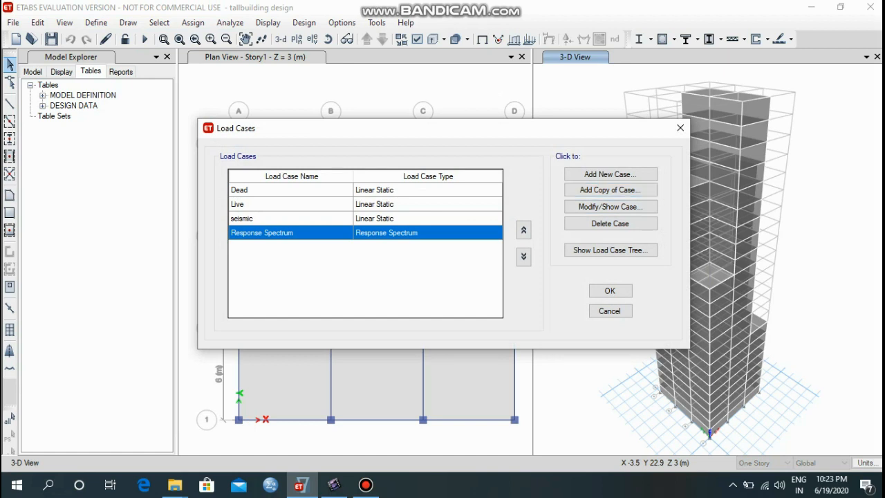
click(610, 223)
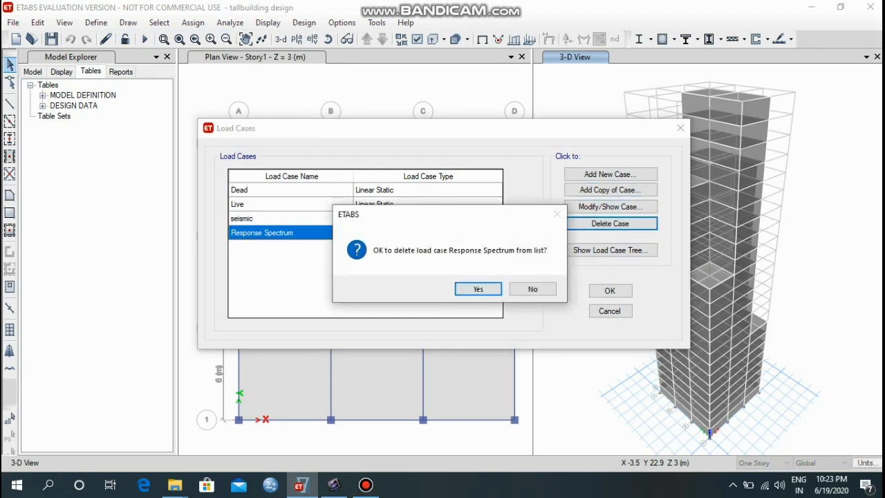
click(477, 289)
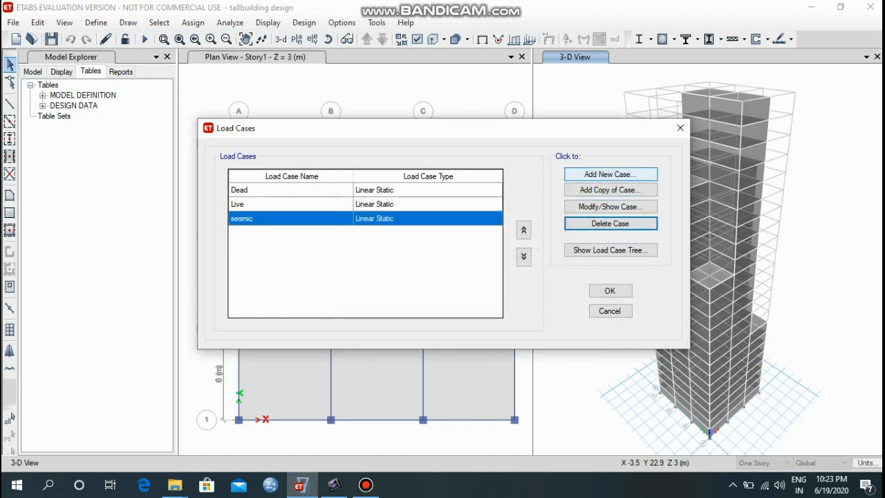
Add a load case named "Time History" of the Time History type with the Linear Modal subtype.
click(610, 174)
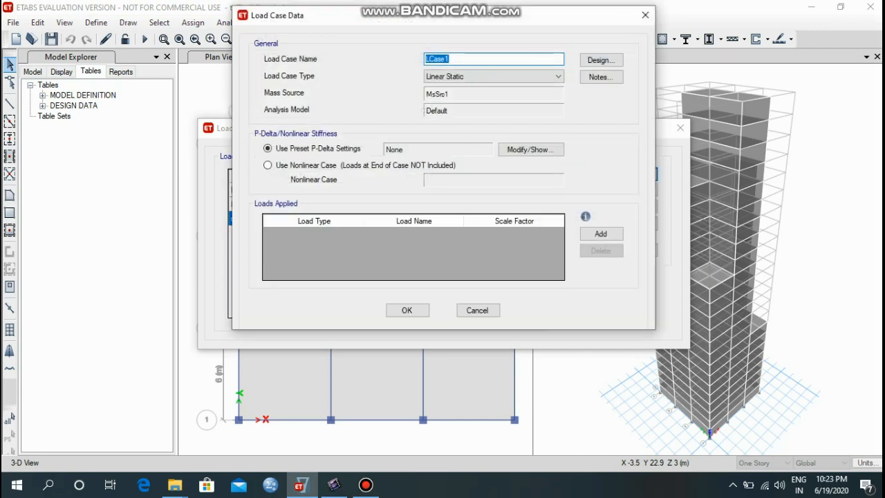
text(Time History)
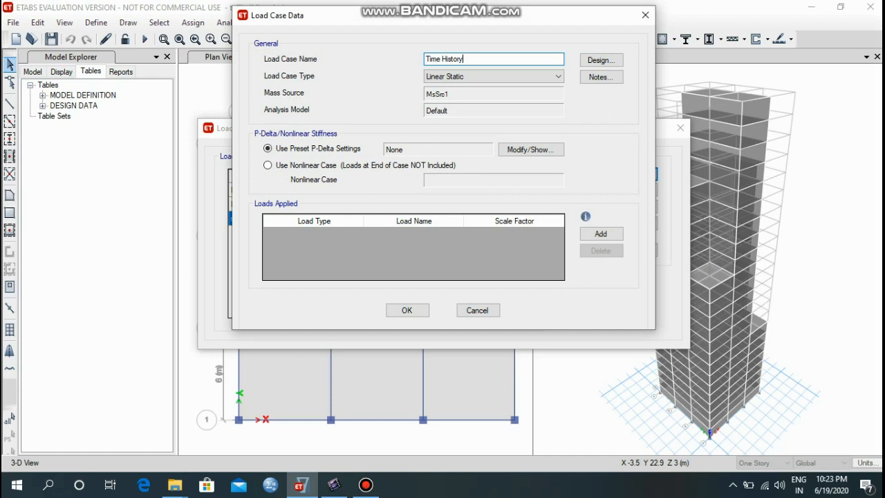
click(493, 76)
click(493, 121)
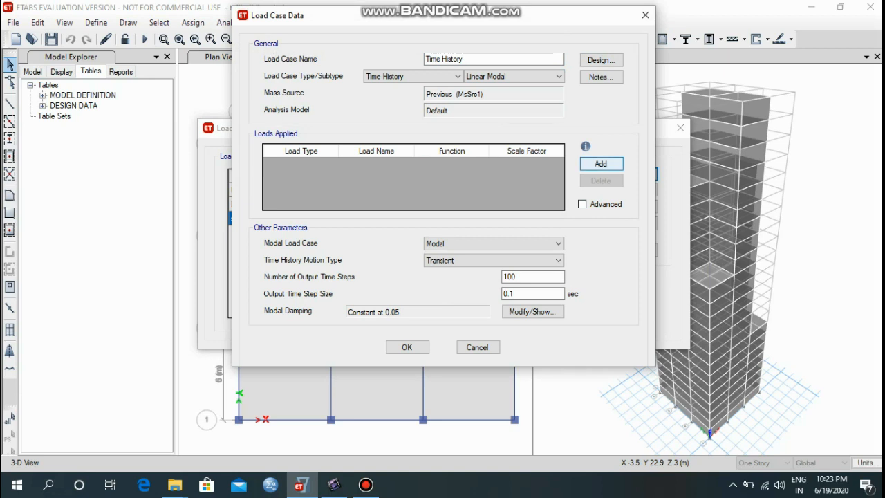
Add an Acceleration load in direction U1 to the load case, using the example time history function.
click(601, 164)
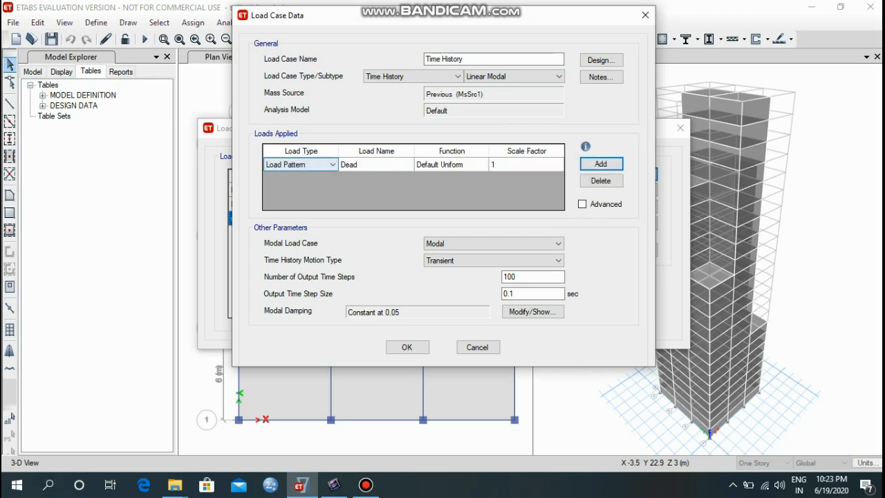
click(333, 165)
click(291, 181)
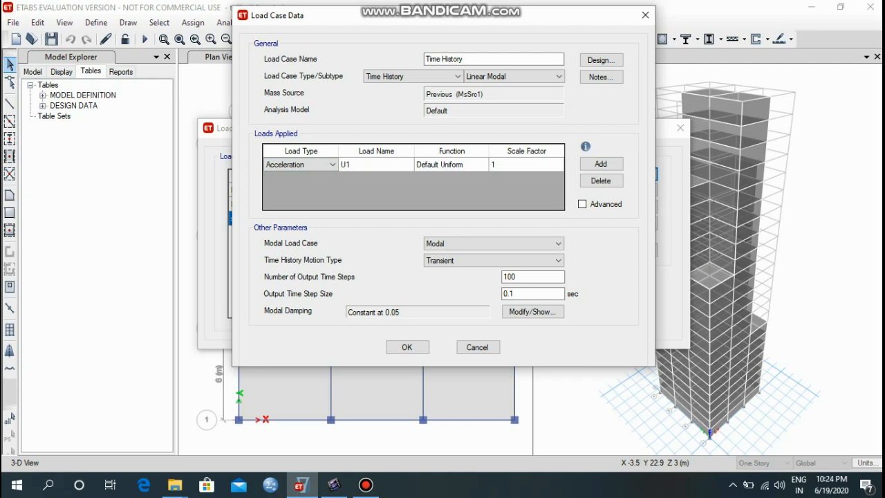
click(440, 164)
click(441, 164)
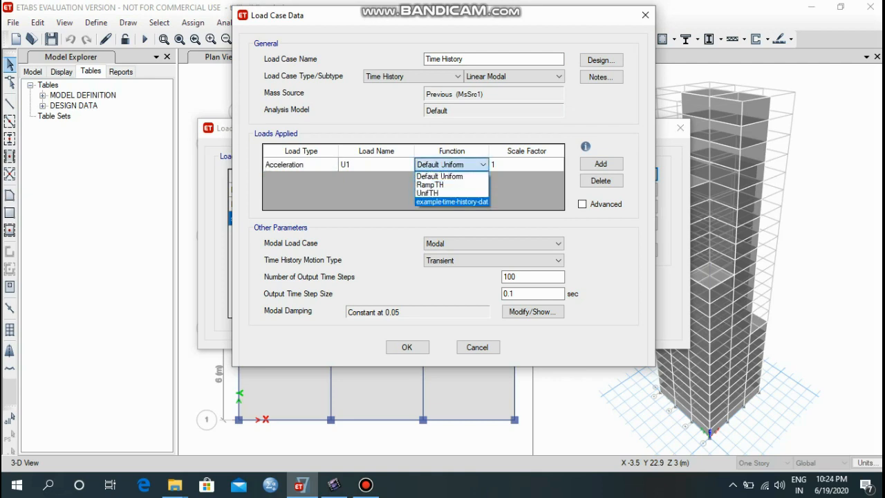
click(451, 202)
Set the acceleration load's scale factor to 1663.5 and save the Time History load case.
click(526, 164)
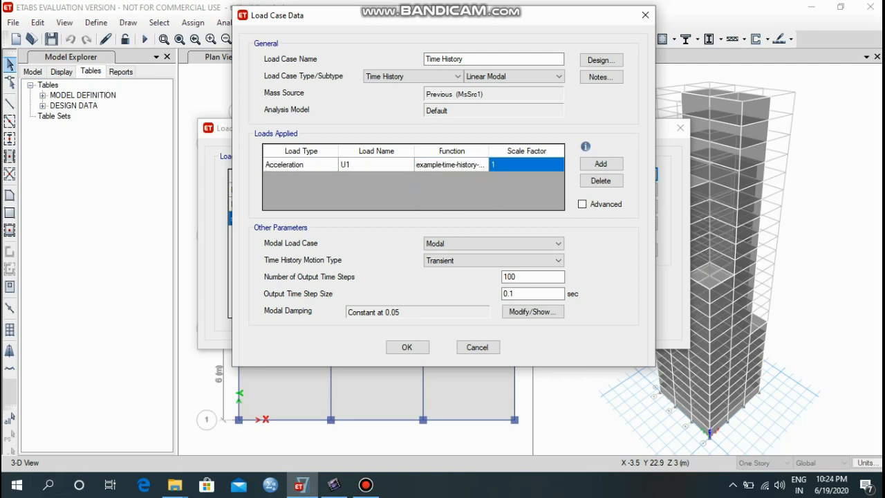
click(527, 165)
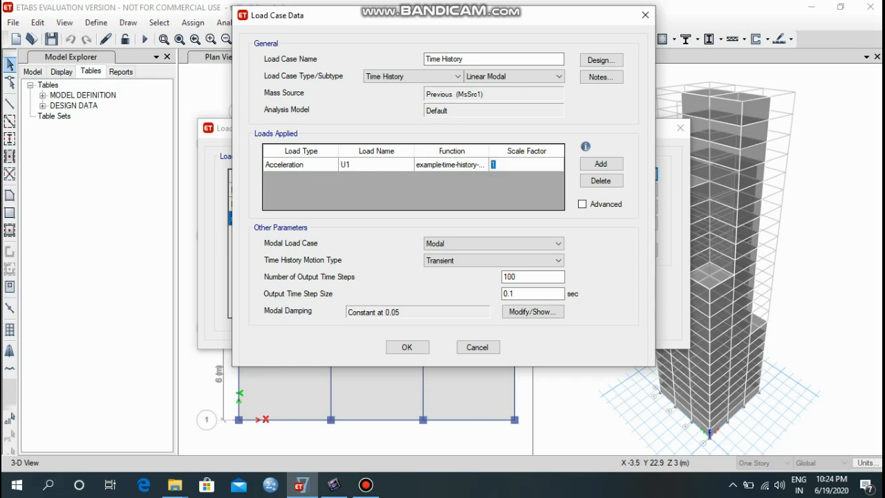
text(1663.5)
click(407, 347)
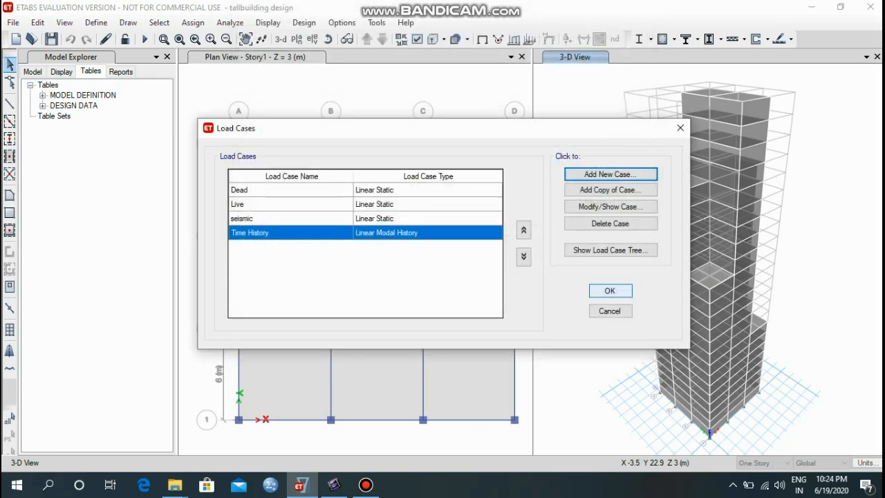
click(610, 290)
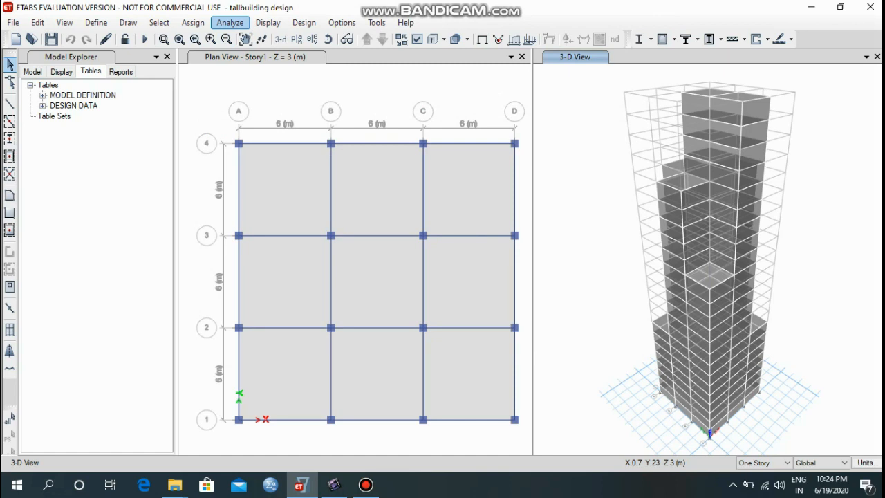
Run the analysis for the Modal, seismic and Time History load cases and dismiss the analysis messages.
click(230, 23)
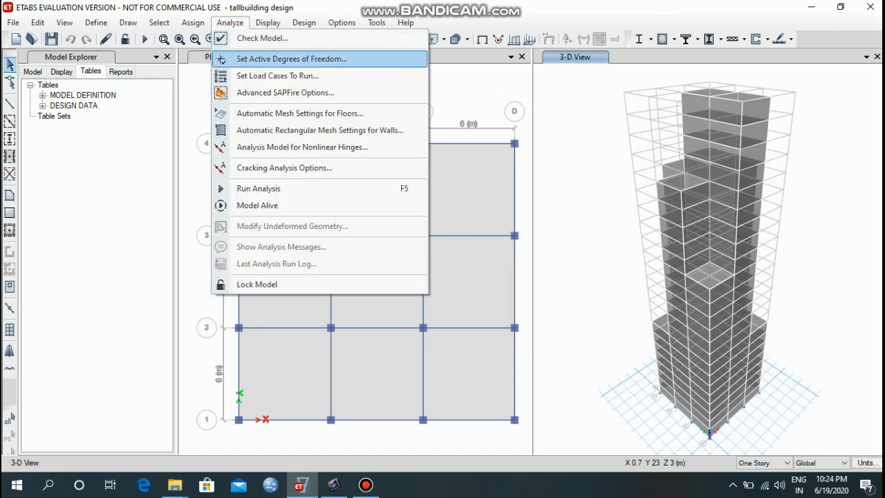
click(278, 75)
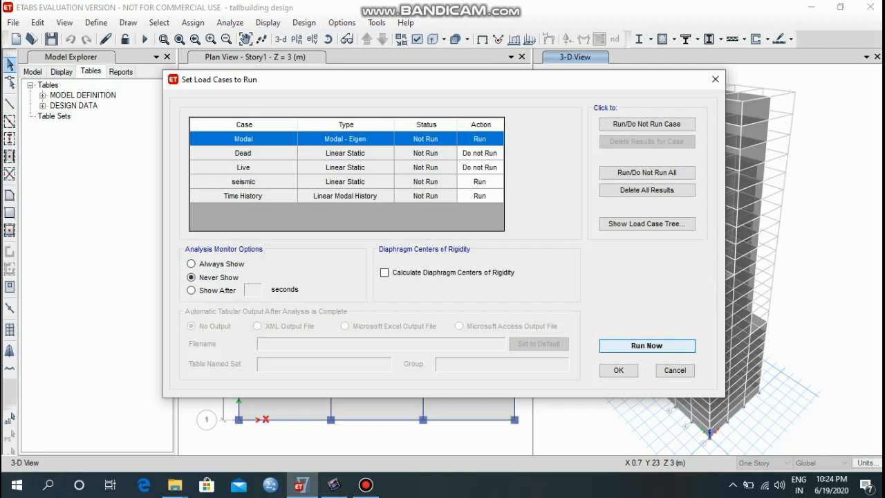
click(647, 345)
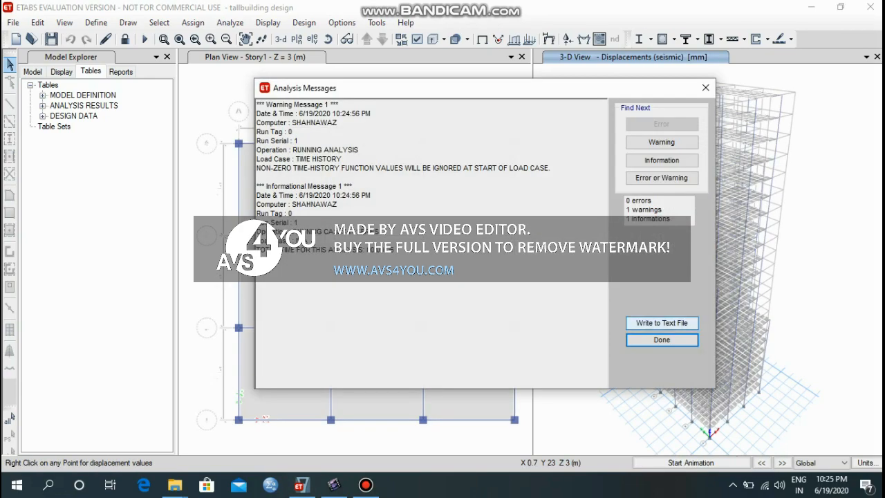
click(661, 340)
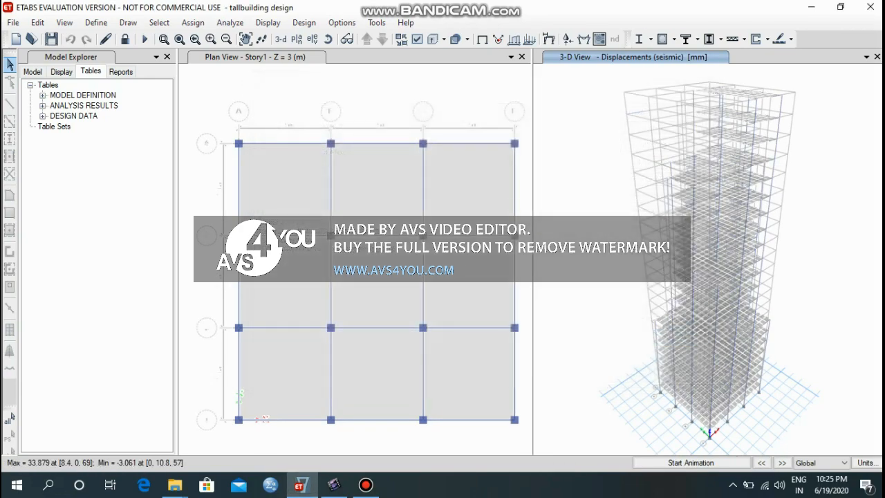
Run the concrete frame design check on the analysed building and dismiss the warning.
mouse_move(685, 191)
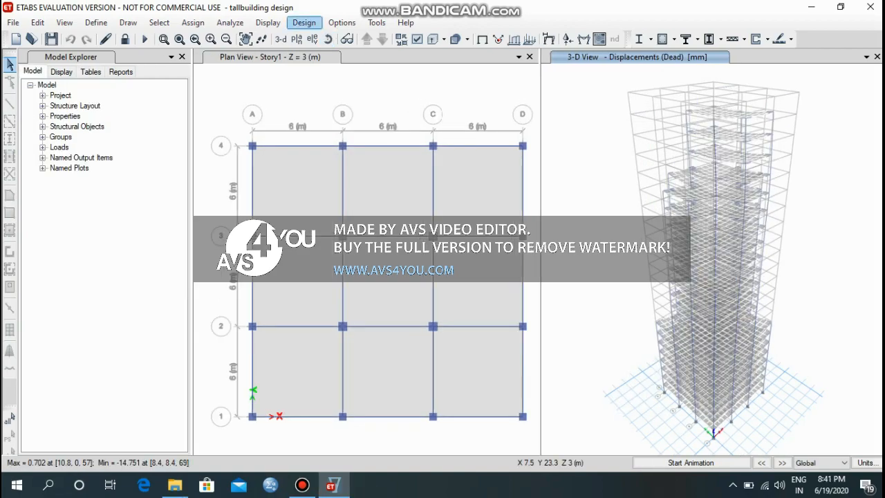
click(304, 22)
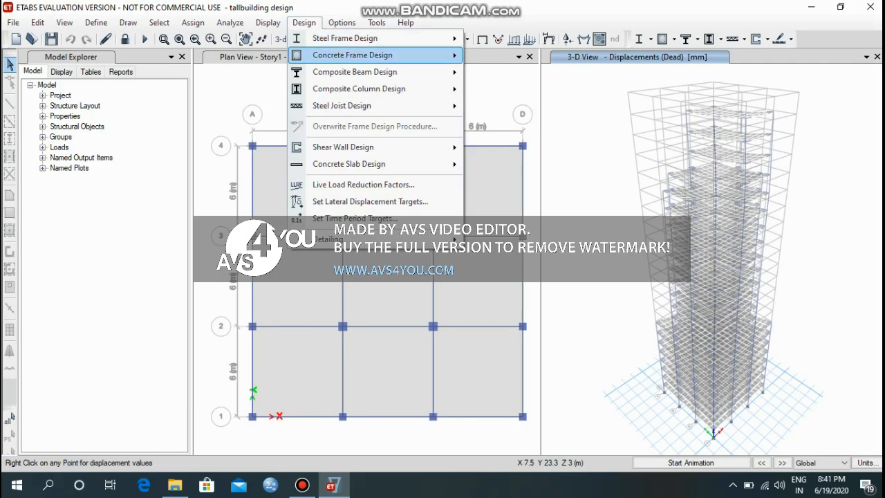
mouse_move(373, 55)
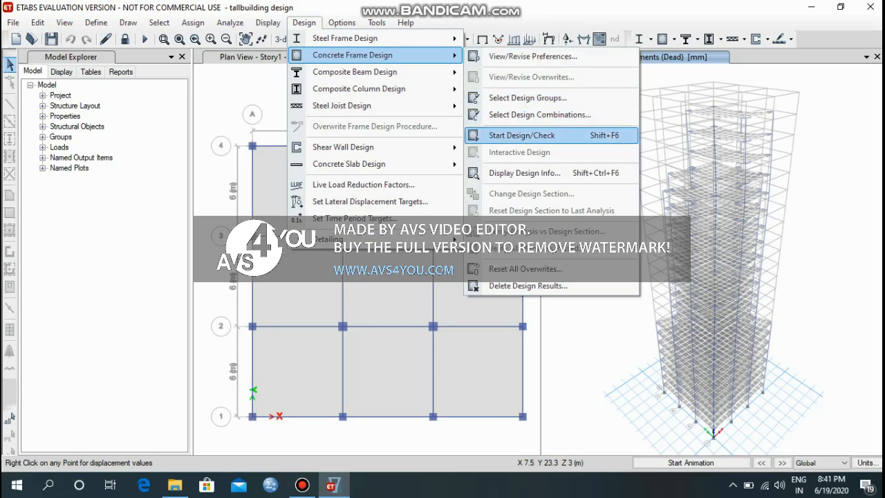
click(521, 135)
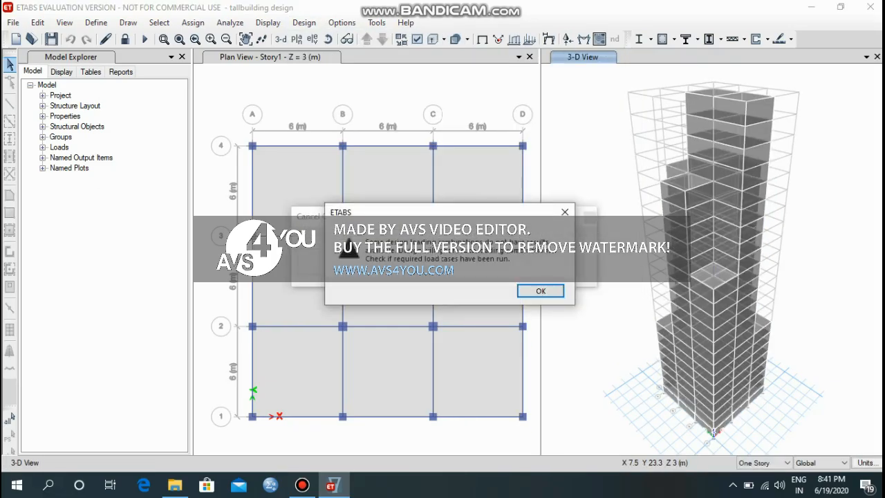
key(Return)
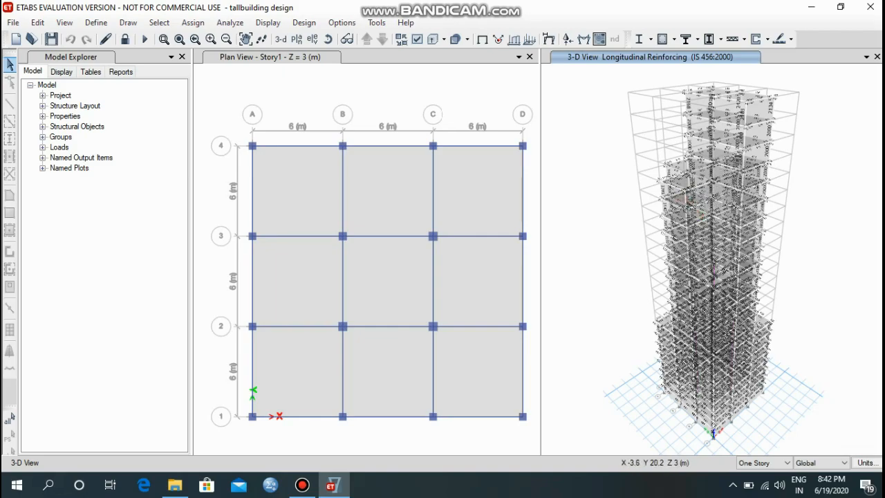
Generate the Project Report and look through its contents and structure data tables.
click(121, 71)
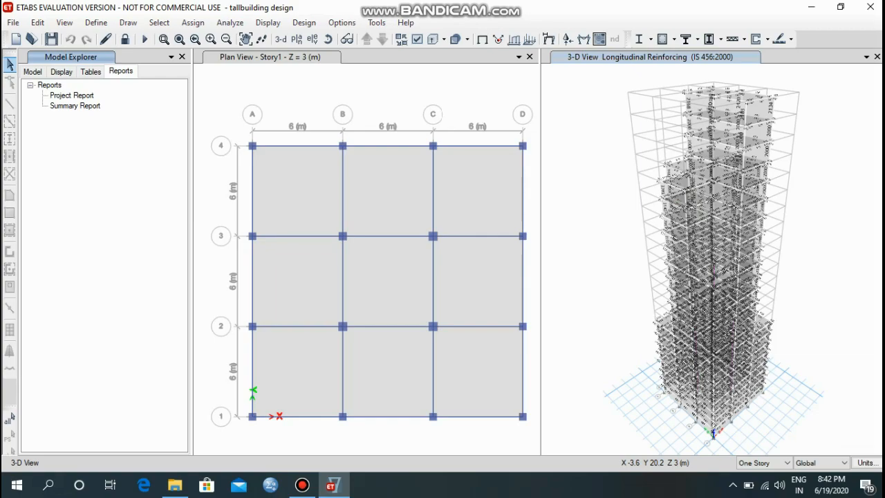
click(71, 95)
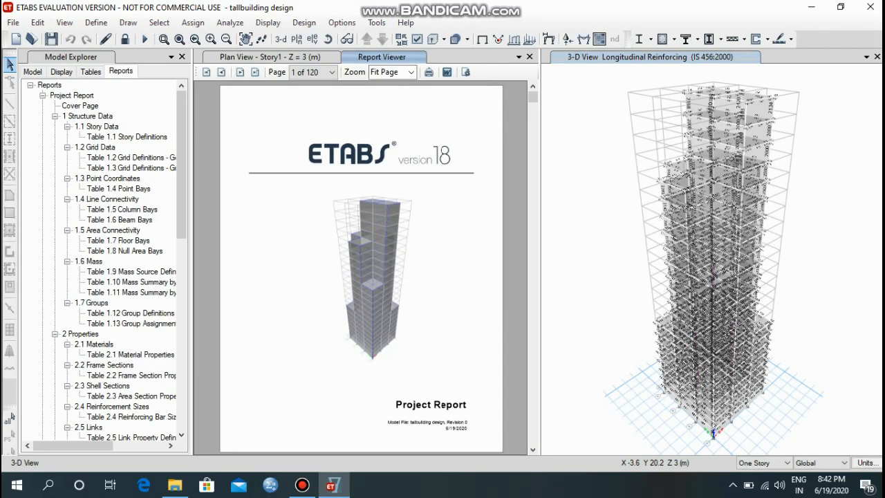
scroll(361, 269, down, 2)
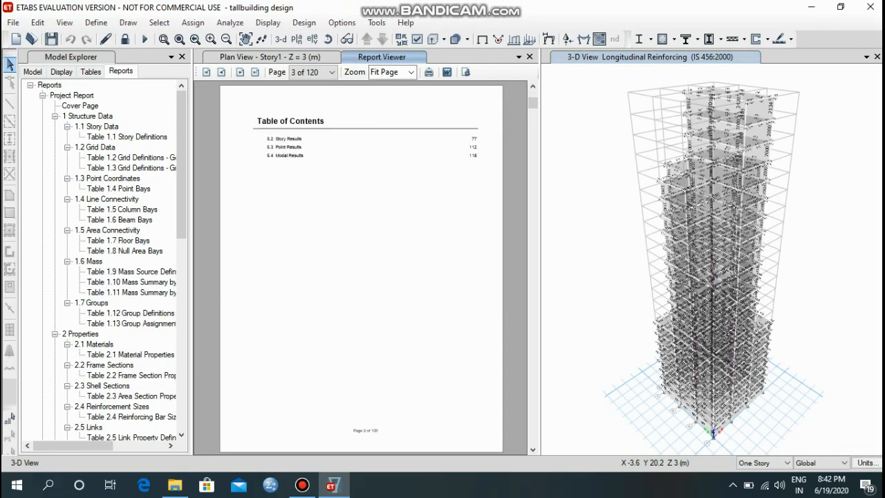
scroll(361, 268, down, 6)
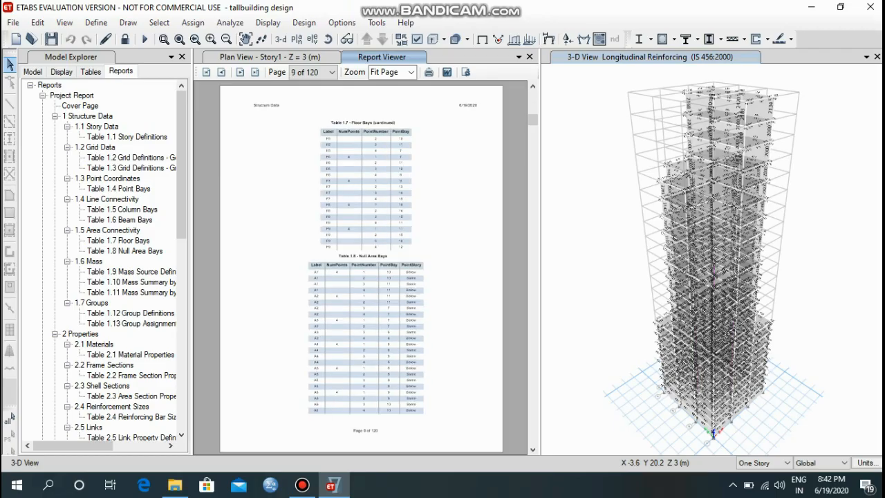